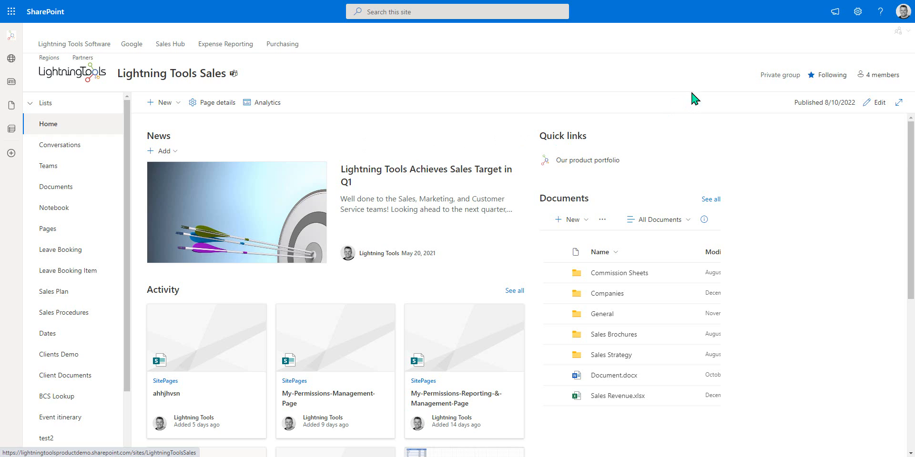
Step: Launch DeliverPoint for the Lightning Tools Sales site from the top-right DeliverPoint menu
{"action": "left_click", "coordinate": [896, 32]}
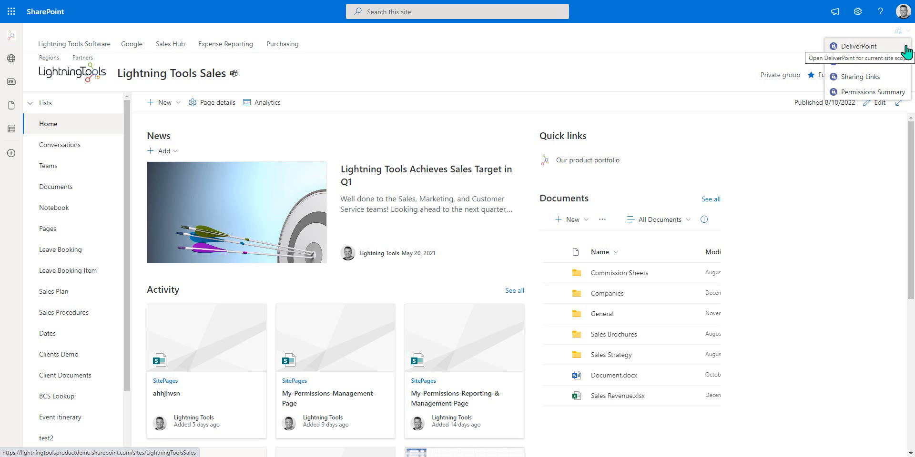
{"action": "left_click", "coordinate": [881, 48]}
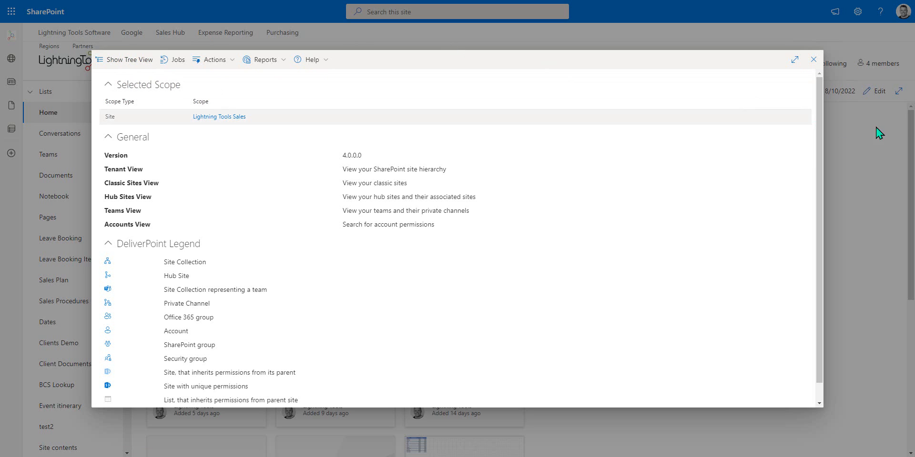
Step: Close the DeliverPoint overview and run Discover Permissions for Lightning Tools Sales
{"action": "left_click", "coordinate": [813, 60]}
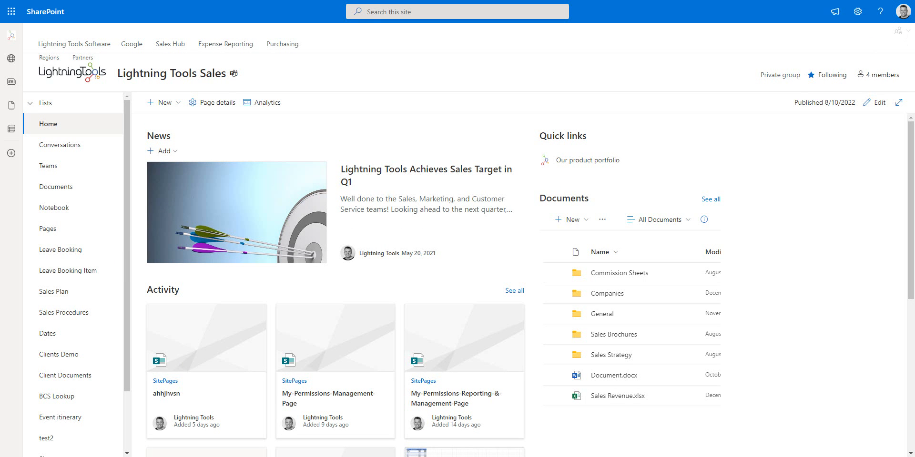
{"action": "left_click", "coordinate": [899, 31]}
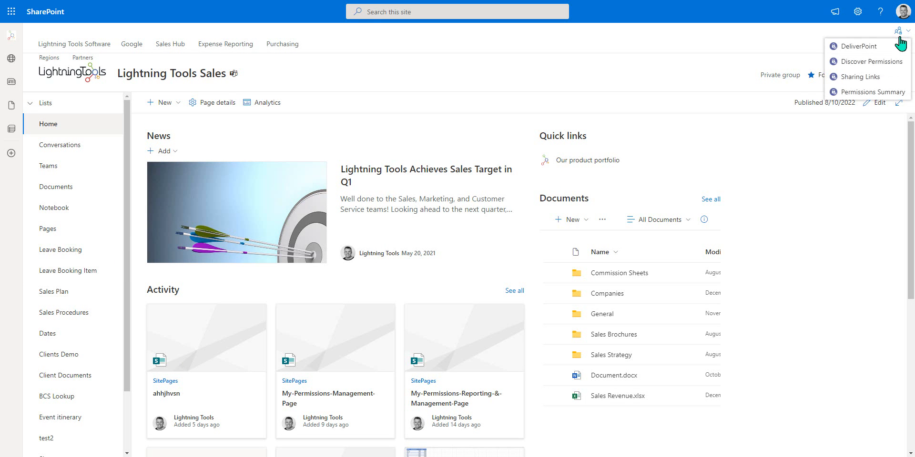
{"action": "left_click", "coordinate": [888, 65]}
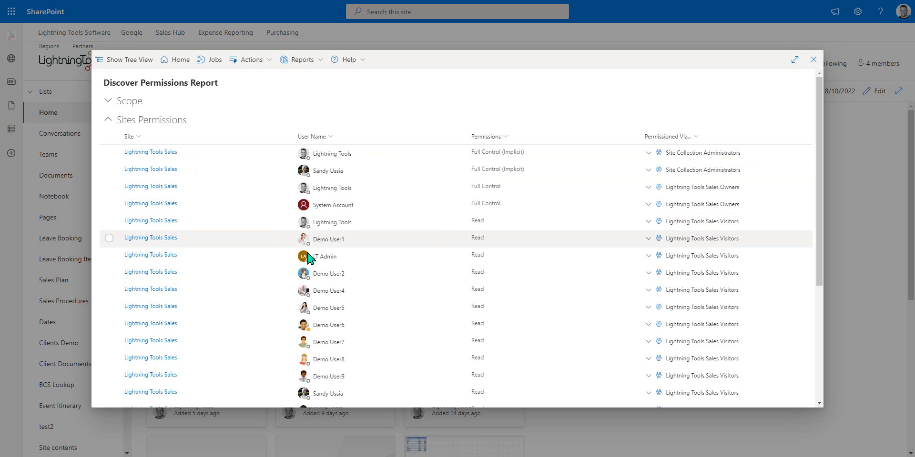
{"action": "scroll", "coordinate": [331, 292], "scroll_direction": "down", "scroll_amount": 4}
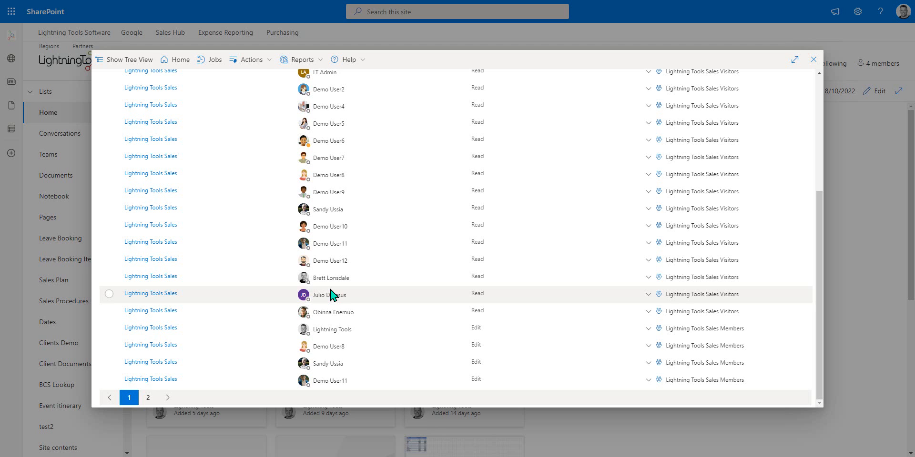
{"action": "scroll", "coordinate": [330, 293], "scroll_direction": "up", "scroll_amount": 4}
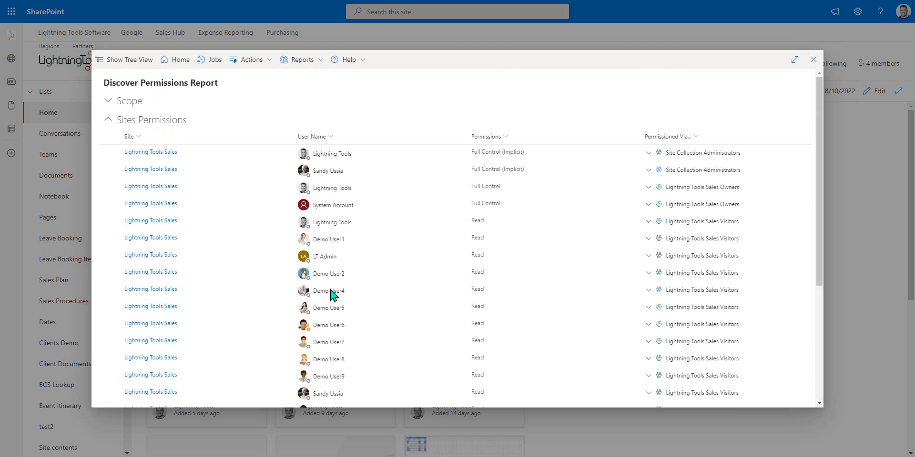
{"action": "mouse_move", "coordinate": [300, 188]}
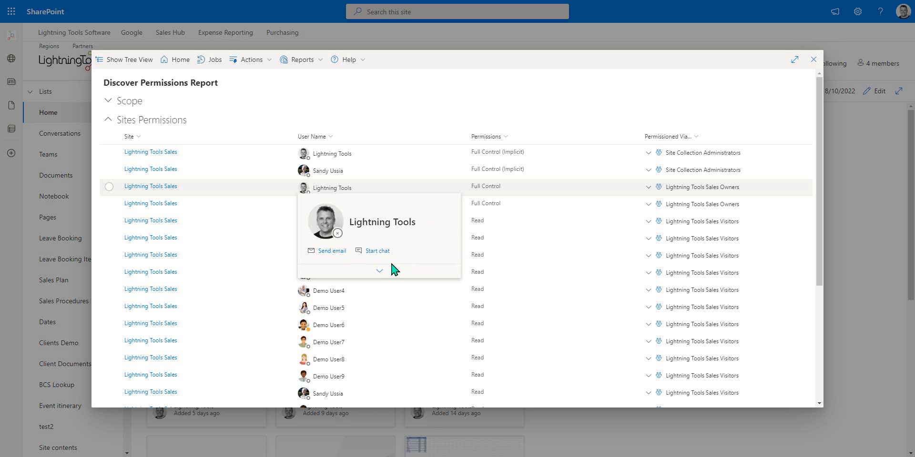
{"action": "left_click", "coordinate": [379, 275]}
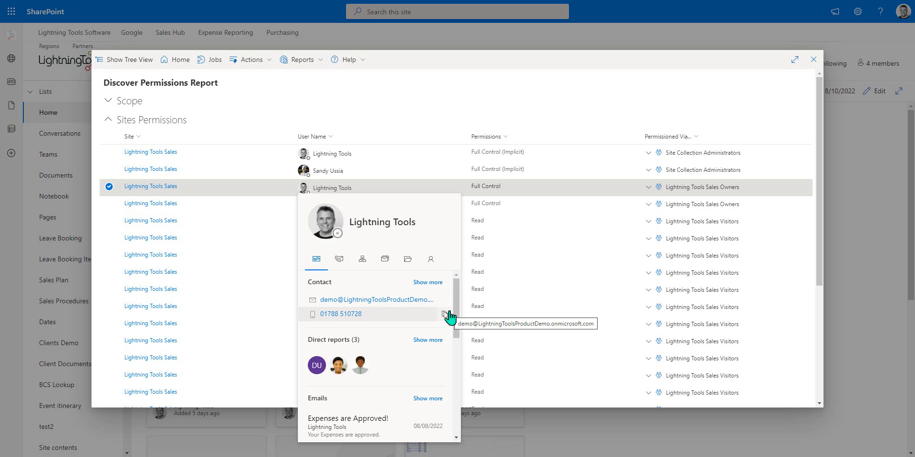
{"action": "scroll", "coordinate": [385, 356], "scroll_direction": "down", "scroll_amount": 5}
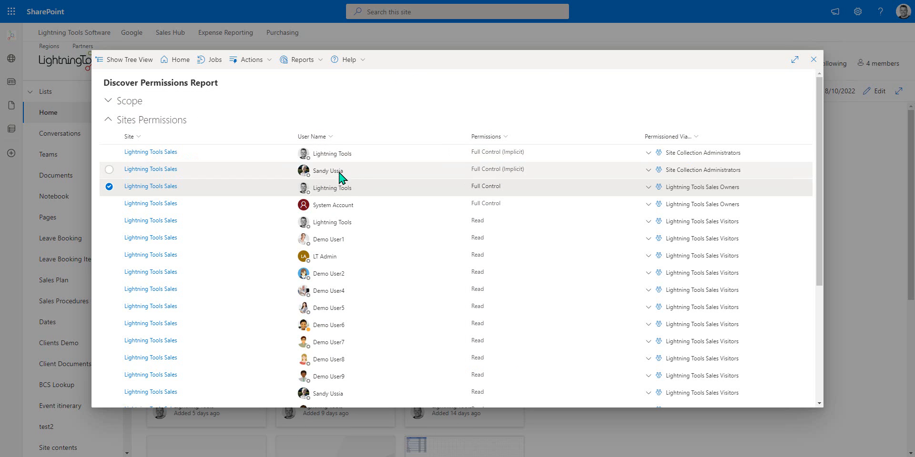
{"action": "scroll", "coordinate": [332, 217], "scroll_direction": "down", "scroll_amount": 4}
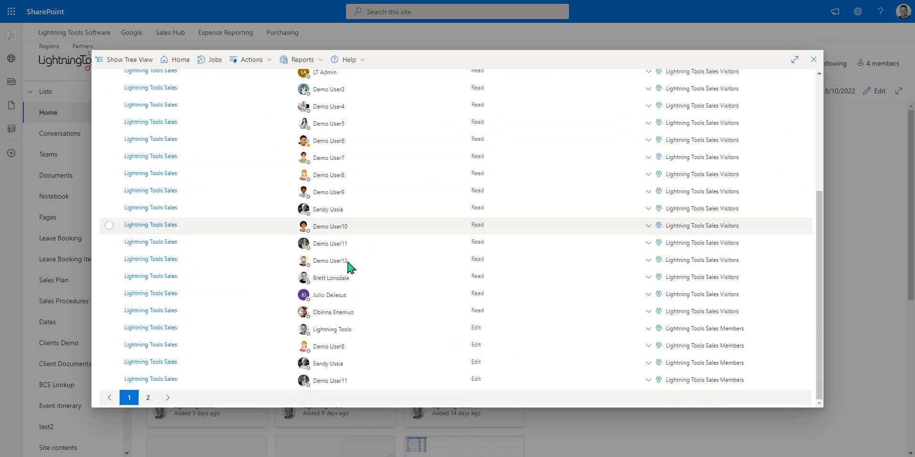
Step: Go to report page 2, view the guest user's full profile card, then deselect that row
{"action": "left_click", "coordinate": [148, 398]}
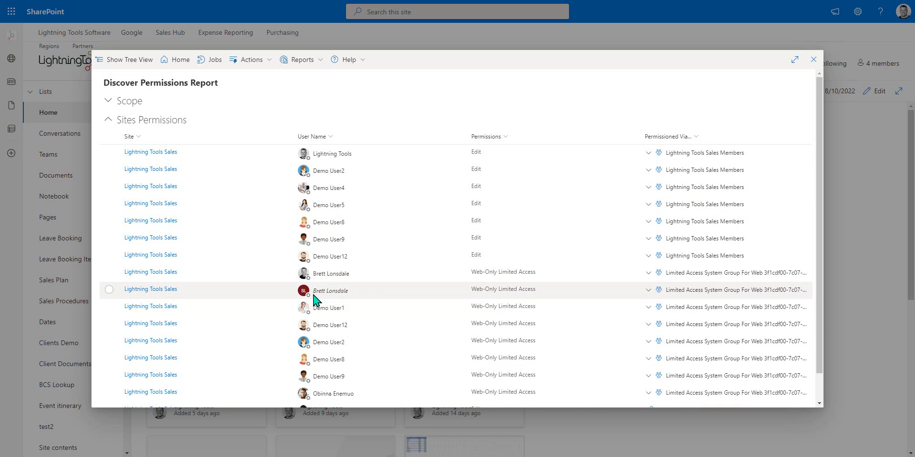
{"action": "mouse_move", "coordinate": [342, 296]}
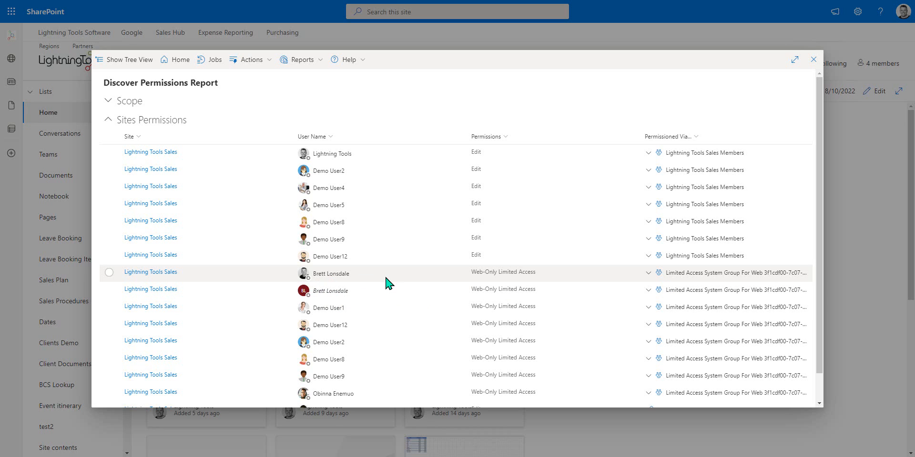
{"action": "mouse_move", "coordinate": [386, 278]}
{"action": "left_click", "coordinate": [321, 296]}
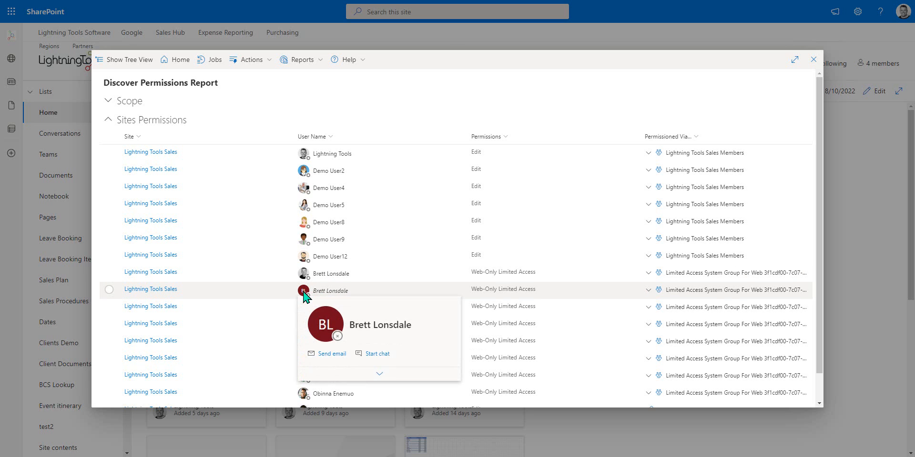
{"action": "left_click", "coordinate": [386, 374]}
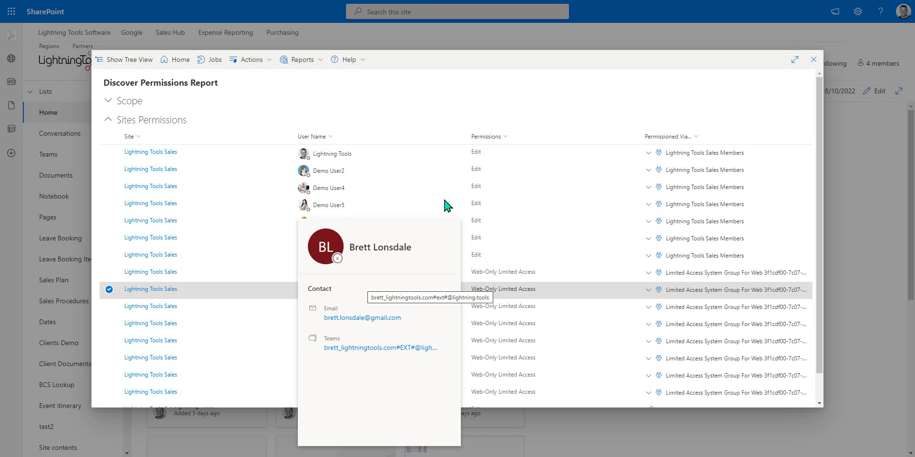
{"action": "left_click", "coordinate": [110, 290]}
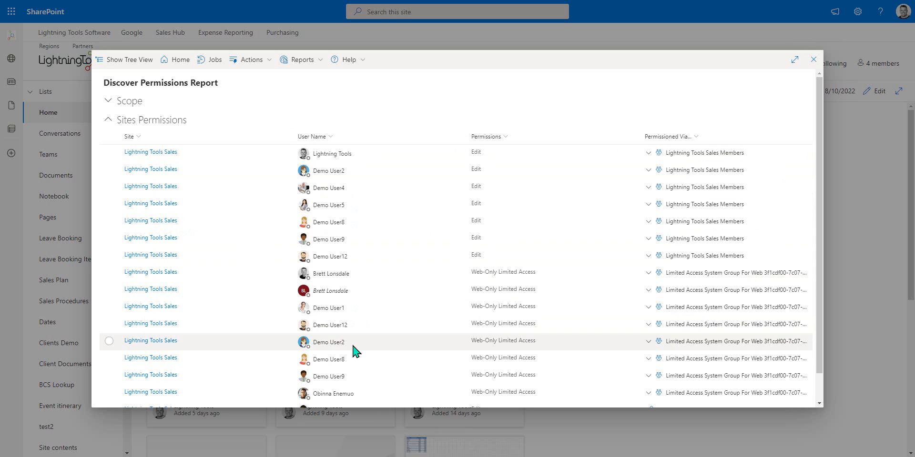
Step: Sort the Discover Permissions report by User Name, A to Z
{"action": "left_click", "coordinate": [328, 138]}
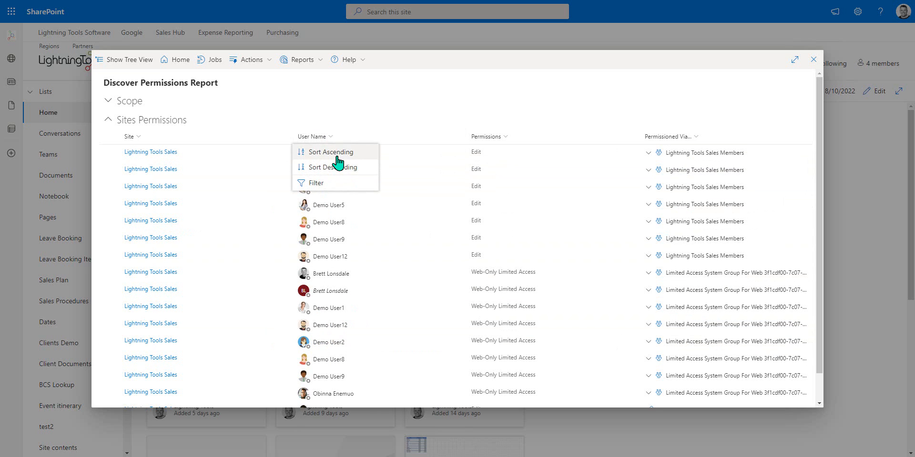
{"action": "left_click", "coordinate": [336, 153]}
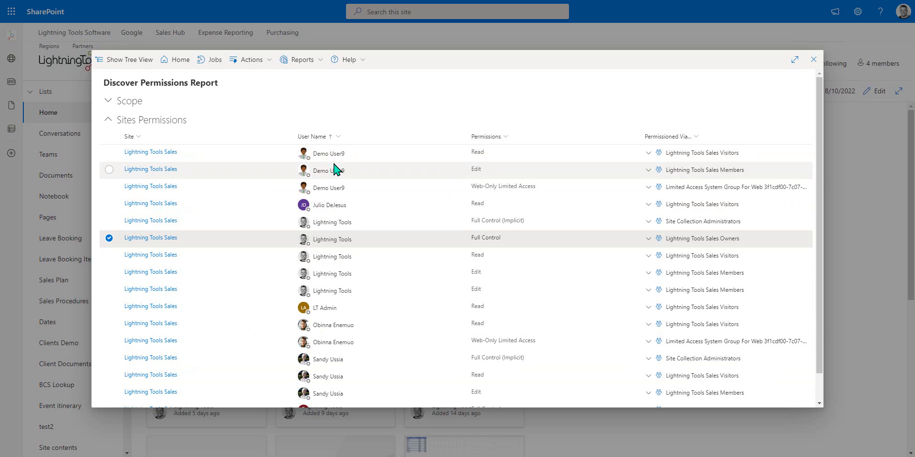
{"action": "mouse_move", "coordinate": [387, 158]}
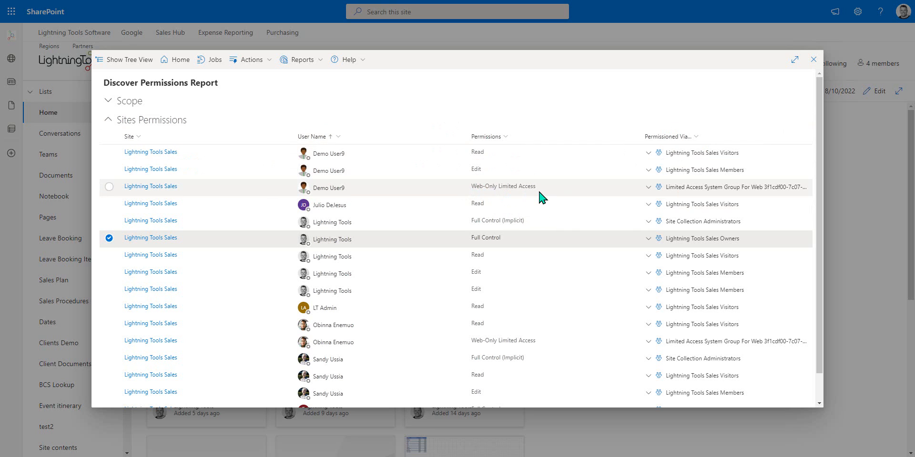
Step: Expand the Permissioned Via groups on the first three Demo User9 rows
{"action": "left_click", "coordinate": [649, 158]}
{"action": "left_click", "coordinate": [648, 192]}
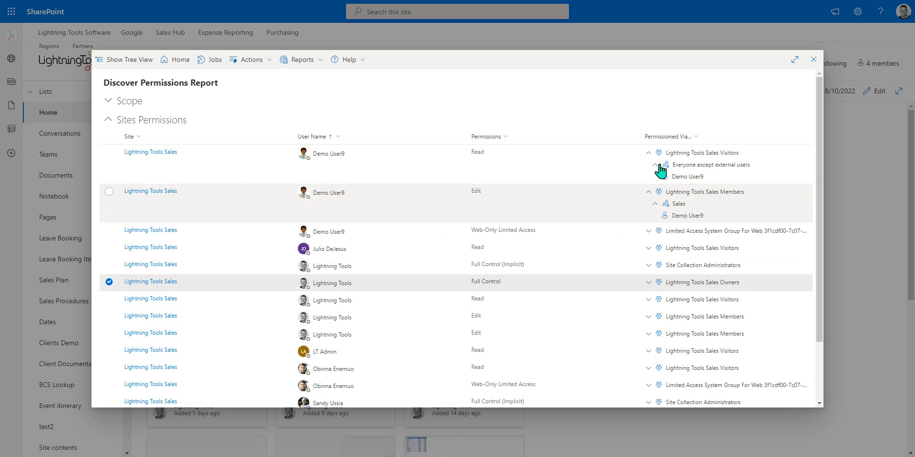
{"action": "left_click", "coordinate": [648, 231]}
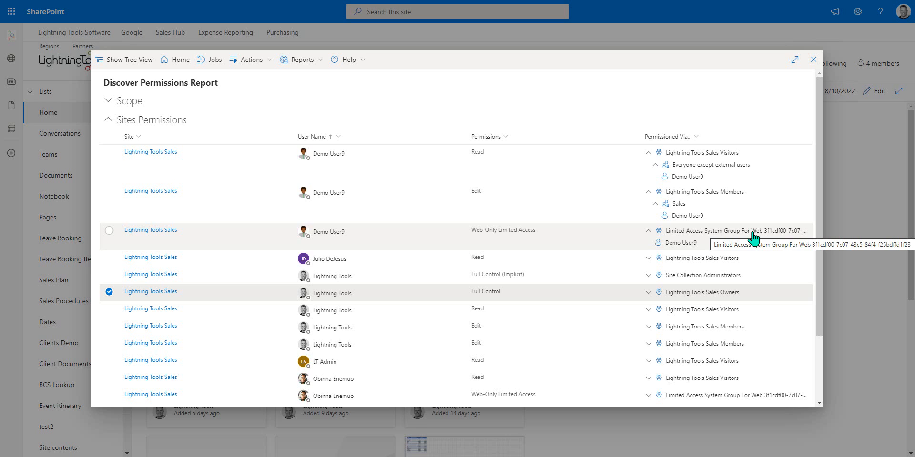
Step: Select Demo User9's Edit entry, then switch the selection to the Read entry
{"action": "left_click", "coordinate": [501, 206]}
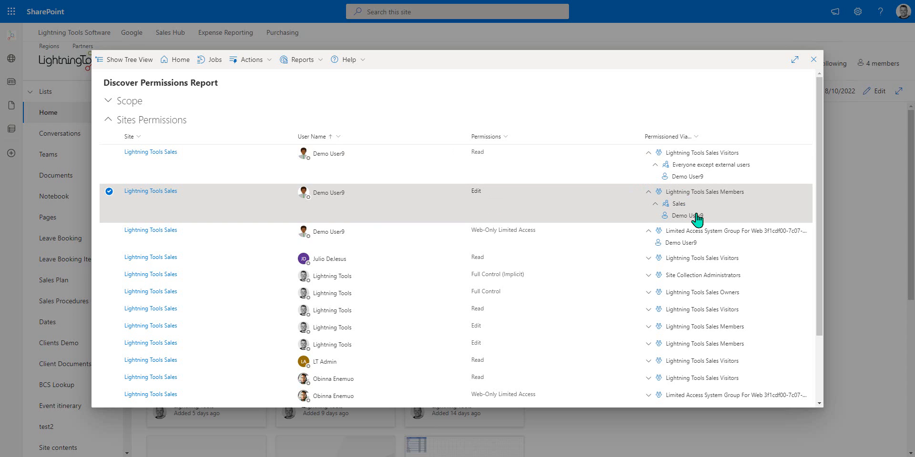
{"action": "mouse_move", "coordinate": [694, 220]}
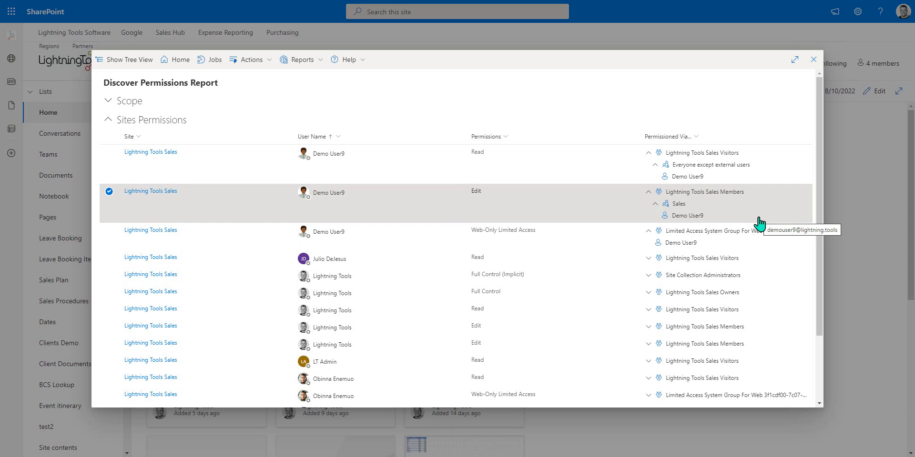
{"action": "left_click", "coordinate": [618, 167]}
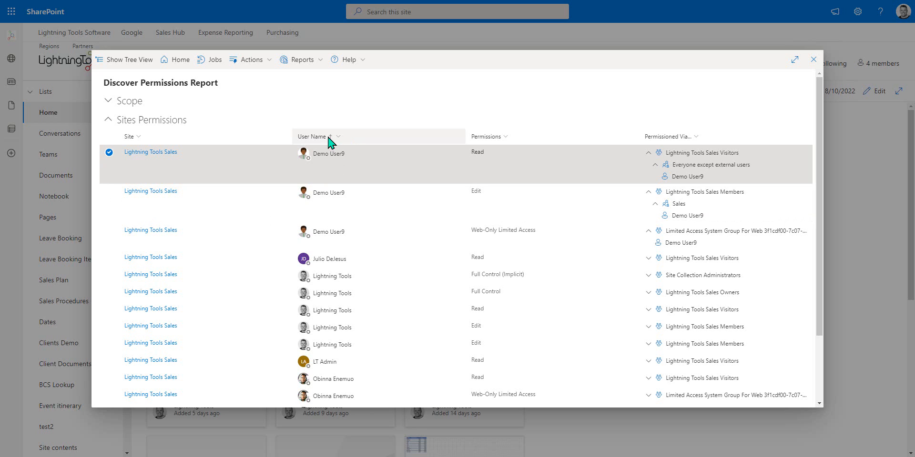
Step: Filter the report by User Name to the first user, then clear that User Name filter
{"action": "left_click", "coordinate": [342, 139]}
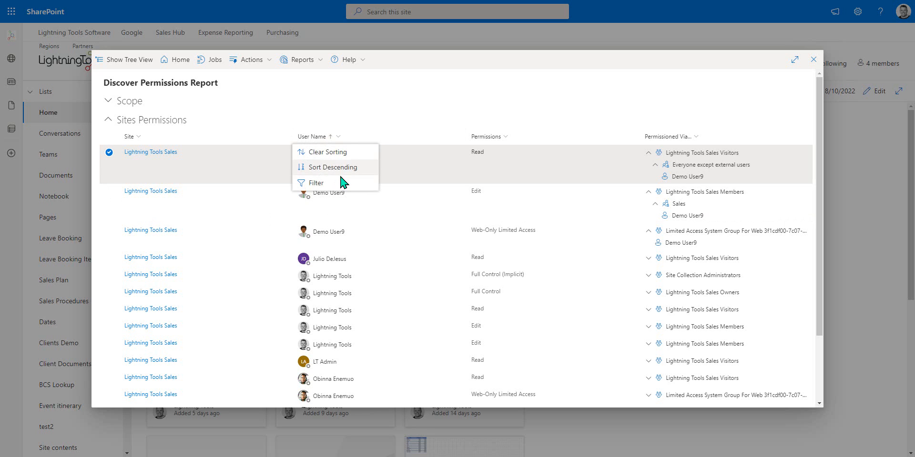
{"action": "left_click", "coordinate": [341, 183]}
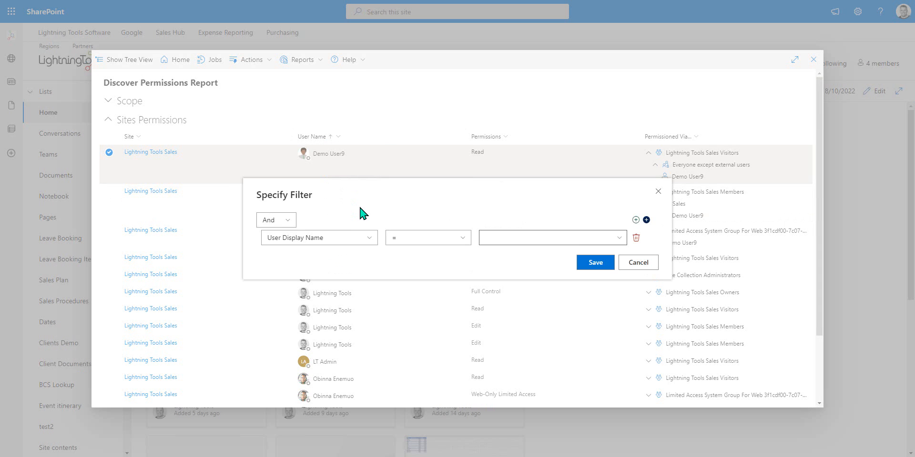
{"action": "left_click", "coordinate": [620, 238]}
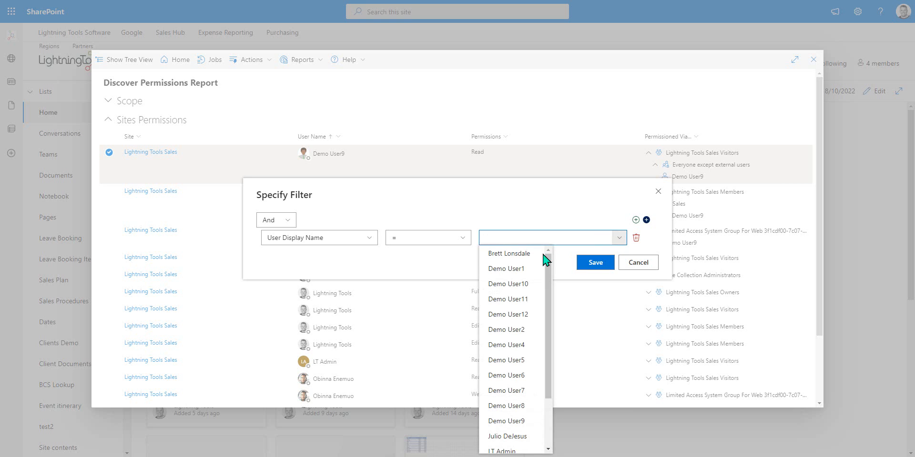
{"action": "left_click", "coordinate": [502, 258]}
{"action": "left_click", "coordinate": [592, 264]}
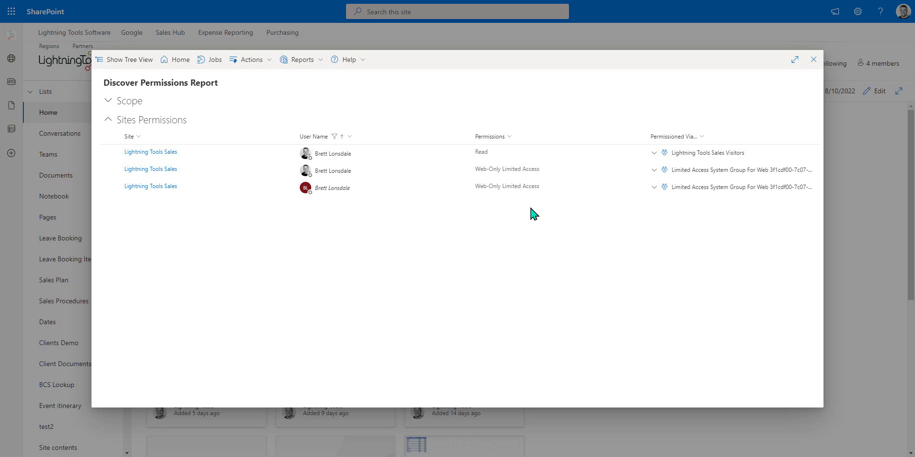
{"action": "left_click", "coordinate": [351, 141]}
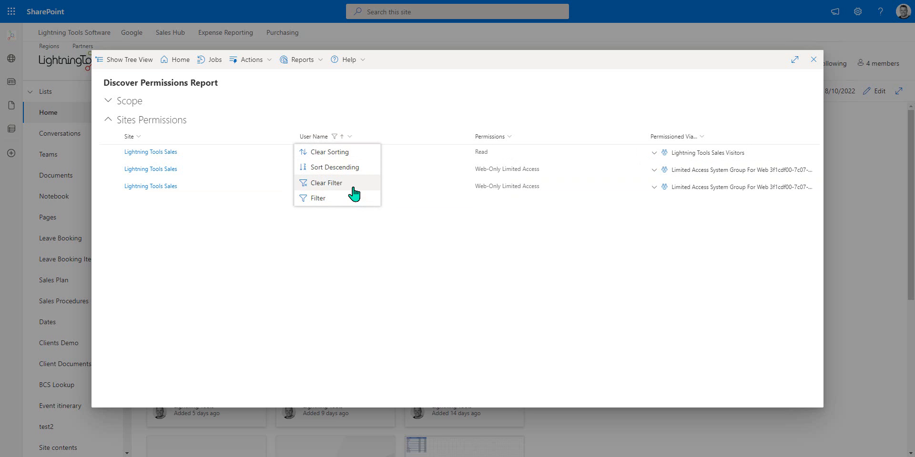
{"action": "left_click", "coordinate": [353, 191]}
{"action": "left_click", "coordinate": [505, 143]}
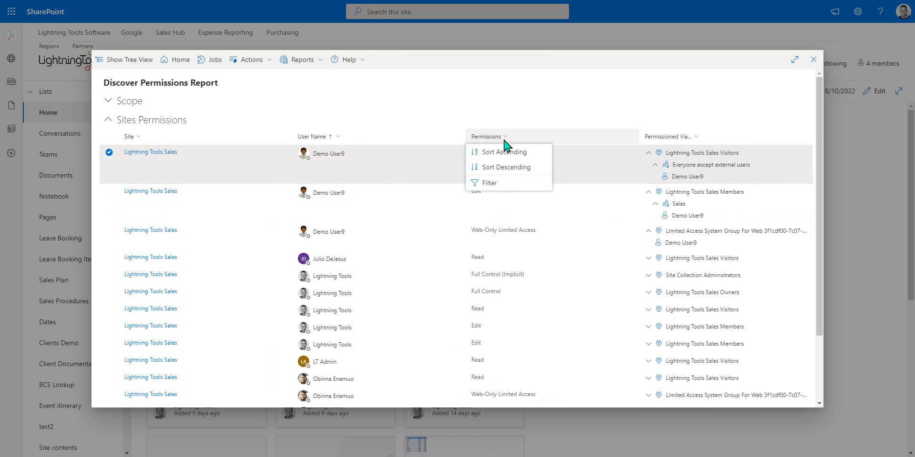
{"action": "left_click", "coordinate": [507, 183]}
{"action": "left_click", "coordinate": [618, 240]}
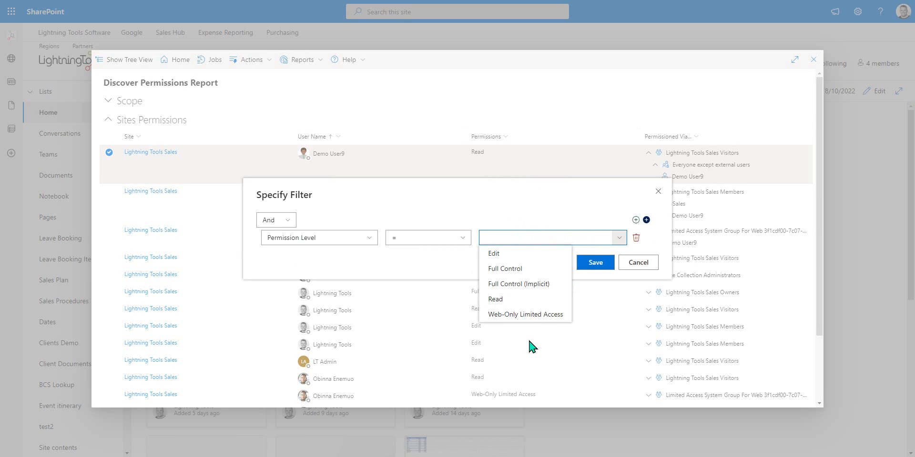
{"action": "left_click", "coordinate": [512, 253]}
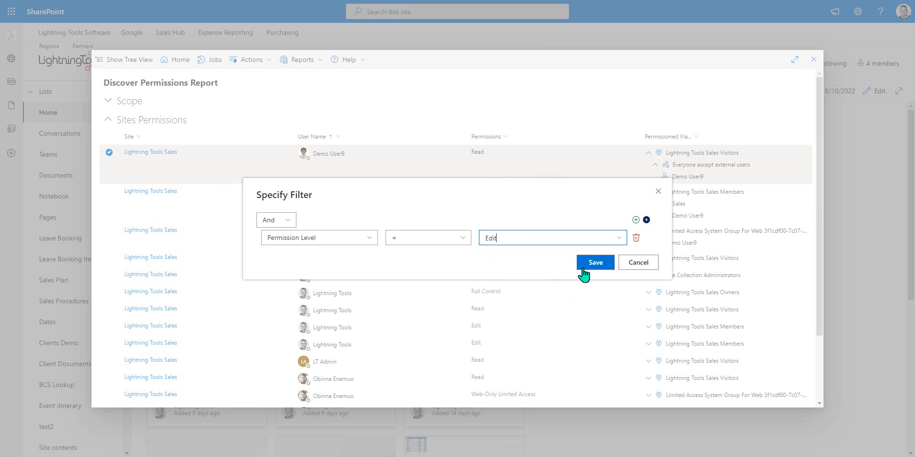
{"action": "left_click", "coordinate": [597, 265]}
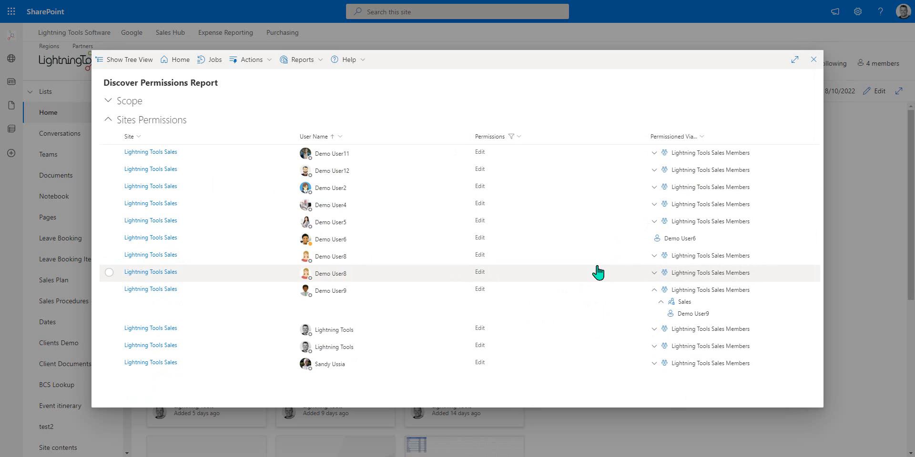
{"action": "left_click", "coordinate": [519, 138]}
{"action": "left_click", "coordinate": [508, 184]}
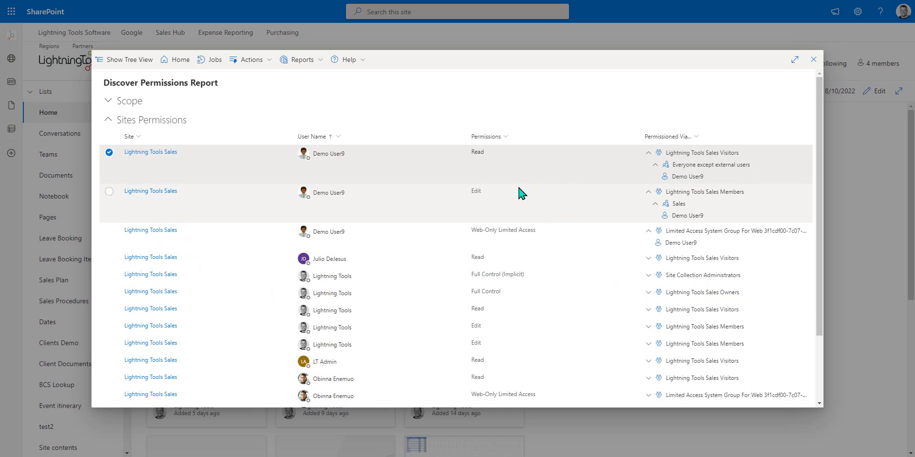
Step: Filter the Permissioned Via column to Sales
{"action": "left_click", "coordinate": [699, 142]}
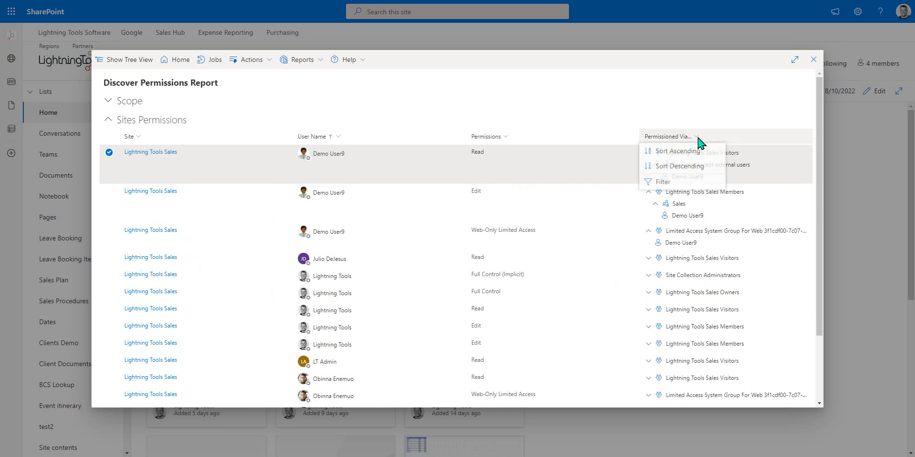
{"action": "left_click", "coordinate": [685, 184]}
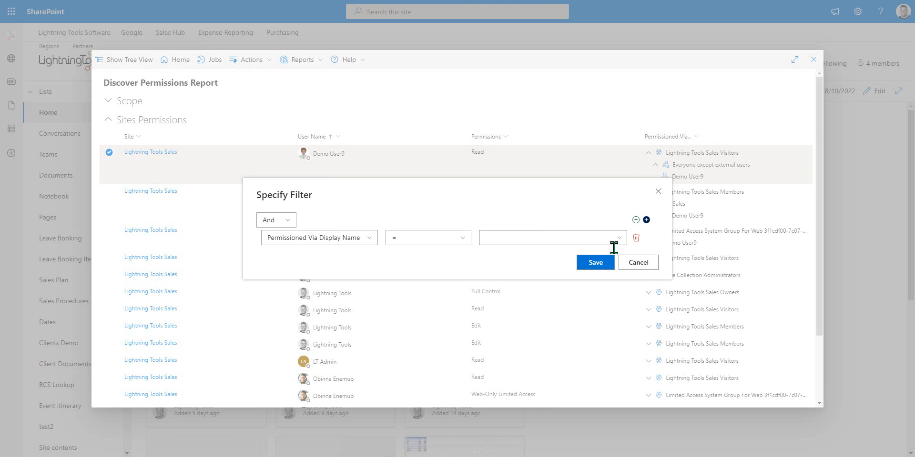
{"action": "left_click", "coordinate": [605, 239]}
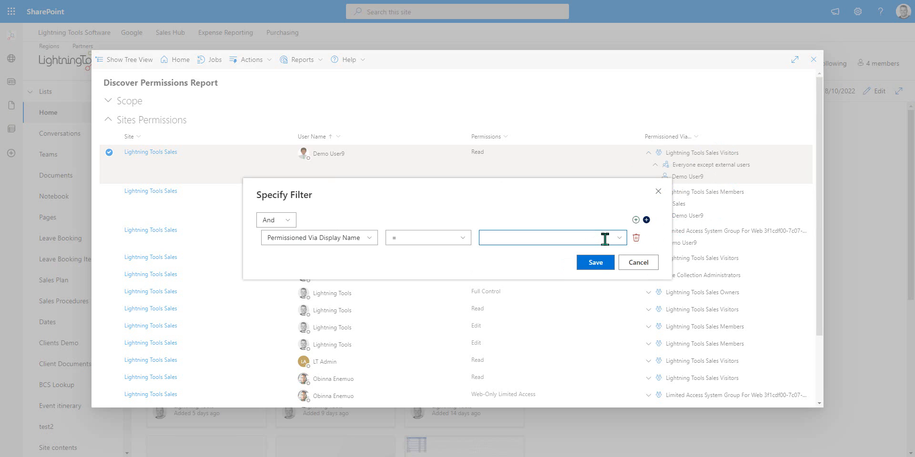
{"action": "type", "text": "Sales"}
{"action": "left_click", "coordinate": [500, 247]}
{"action": "left_click", "coordinate": [619, 238]}
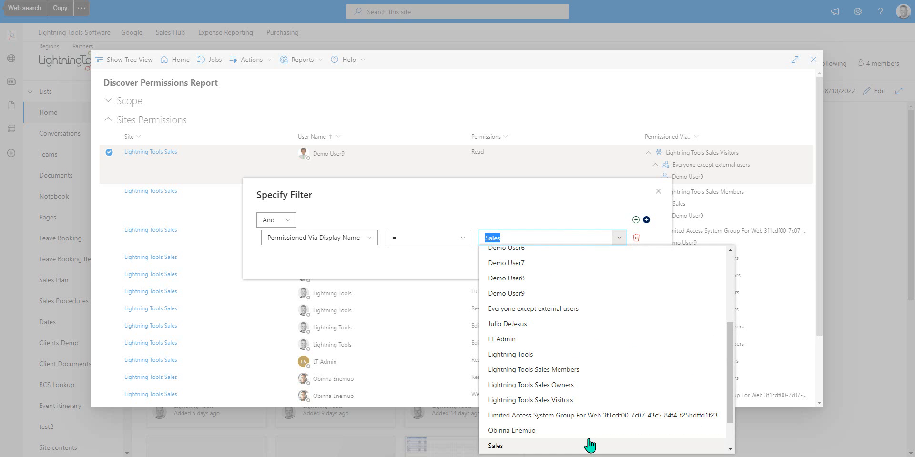
{"action": "left_click", "coordinate": [621, 235]}
{"action": "left_click", "coordinate": [594, 266]}
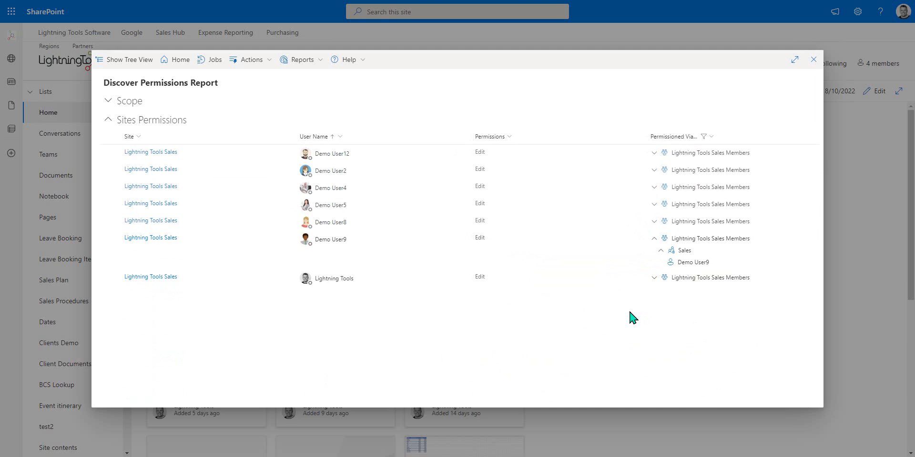
Step: Expand the permission paths for Demo User8, Demo User5, Demo User4 and Demo User2
{"action": "left_click", "coordinate": [652, 221]}
{"action": "left_click", "coordinate": [654, 204]}
{"action": "left_click", "coordinate": [654, 187]}
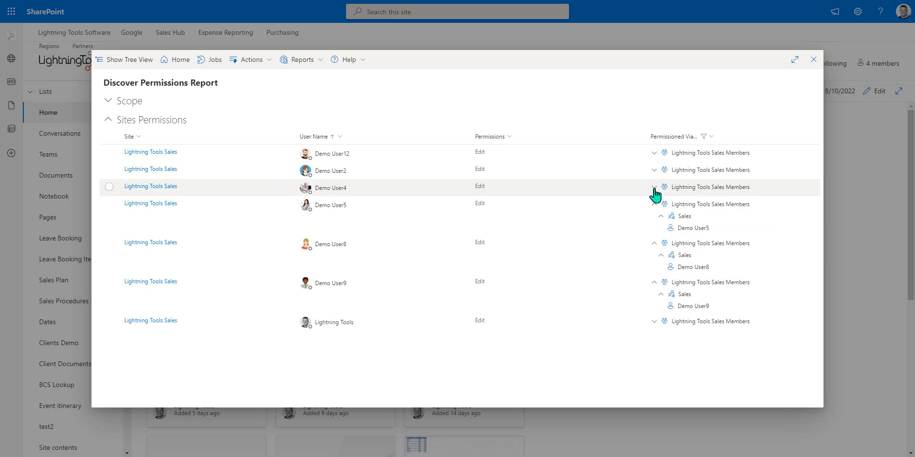
{"action": "left_click", "coordinate": [653, 169]}
Step: Expand Demo User12's and Lightning Tools' paths, then collapse and re-expand Accounts Payable under Demo User4
{"action": "left_click", "coordinate": [654, 152]}
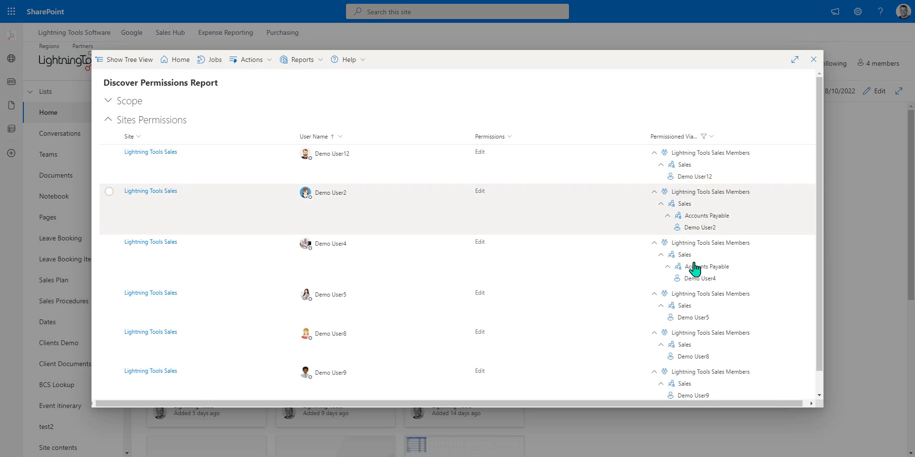
{"action": "scroll", "coordinate": [697, 286], "scroll_direction": "down", "scroll_amount": 1}
{"action": "left_click", "coordinate": [654, 389]}
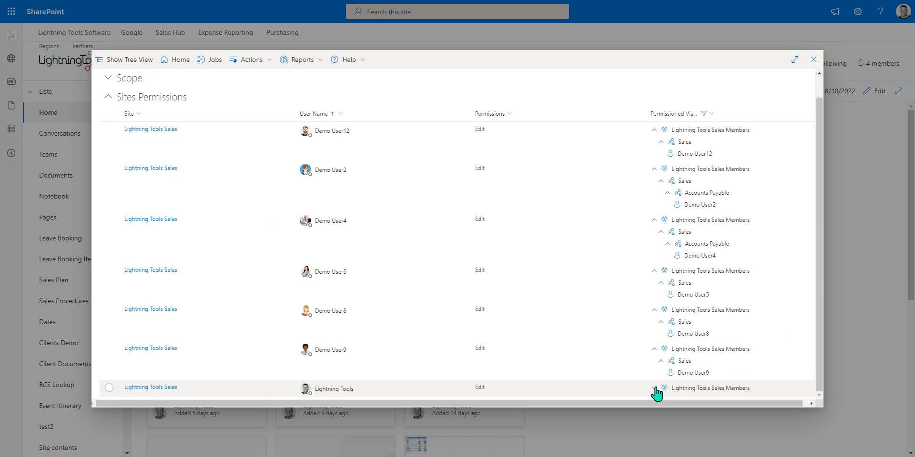
{"action": "scroll", "coordinate": [715, 333], "scroll_direction": "down", "scroll_amount": 2}
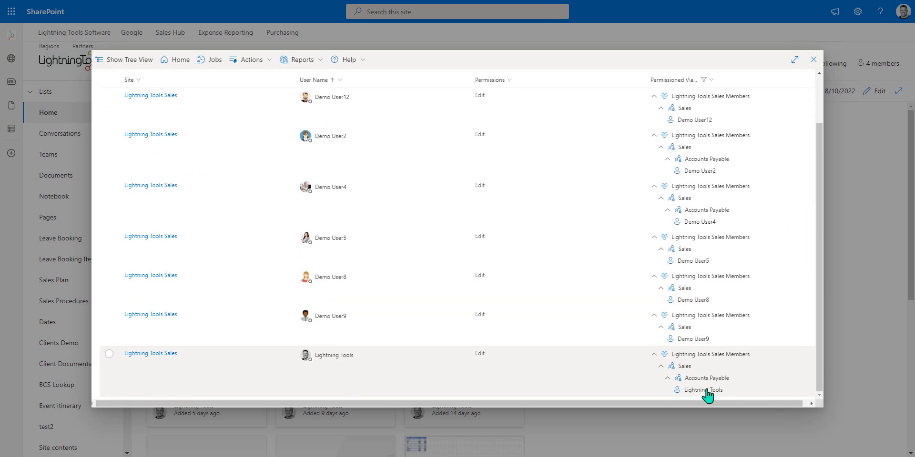
{"action": "scroll", "coordinate": [634, 329], "scroll_direction": "up", "scroll_amount": 3}
{"action": "scroll", "coordinate": [658, 337], "scroll_direction": "down", "scroll_amount": 3}
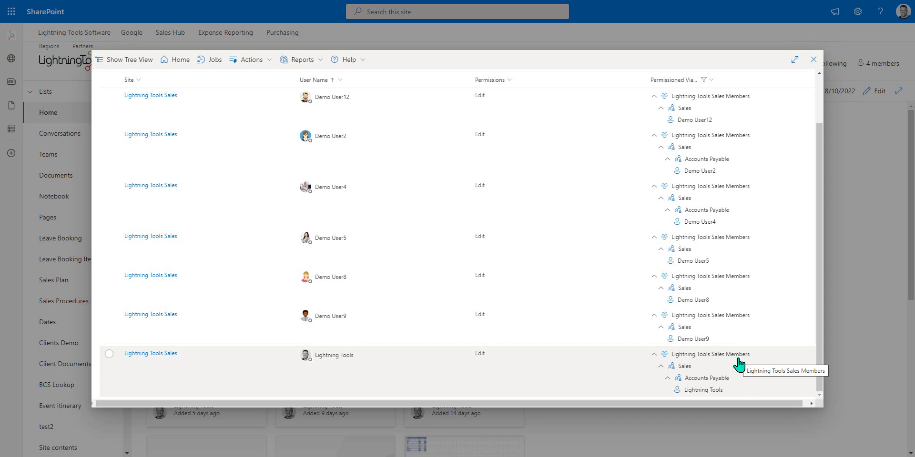
{"action": "left_click", "coordinate": [719, 210]}
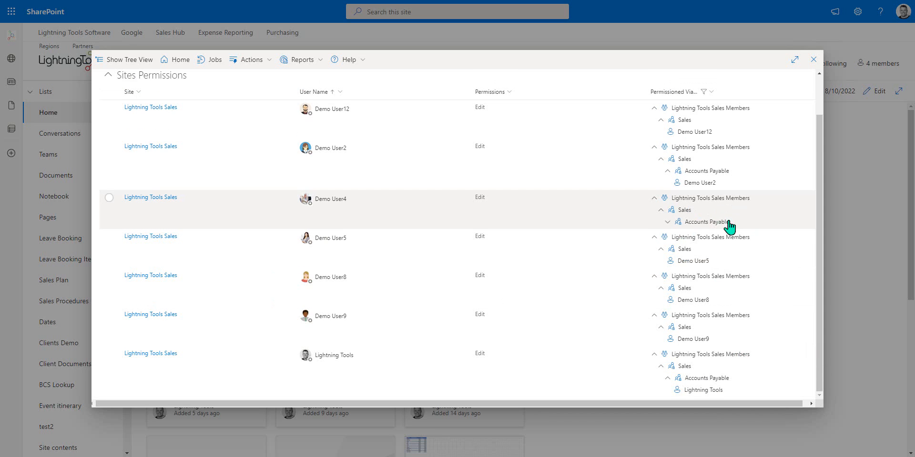
{"action": "left_click", "coordinate": [667, 222]}
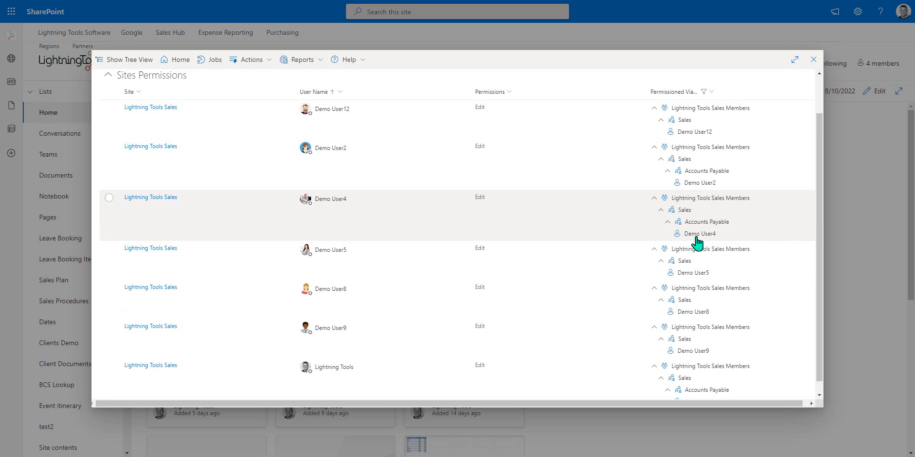
{"action": "scroll", "coordinate": [347, 276], "scroll_direction": "up", "scroll_amount": 1}
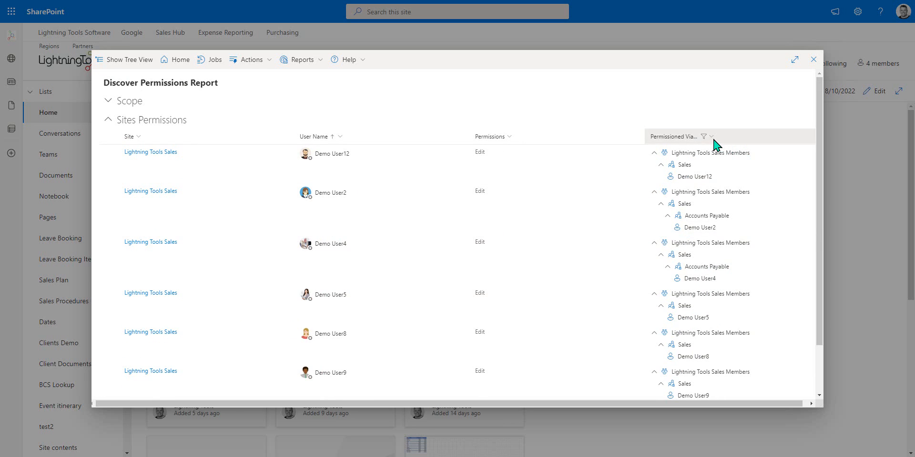
Step: Clear the Sales filter and sort the report by Permissions ascending
{"action": "left_click", "coordinate": [713, 139]}
{"action": "left_click", "coordinate": [693, 184]}
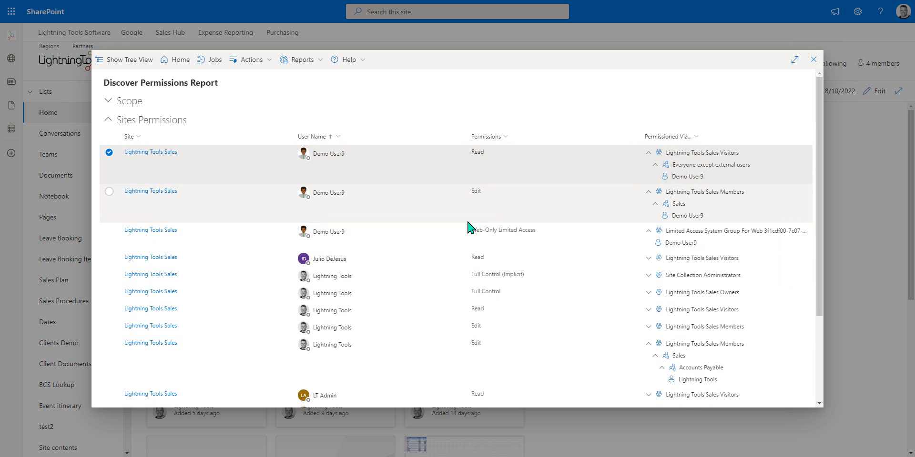
{"action": "left_click", "coordinate": [501, 137]}
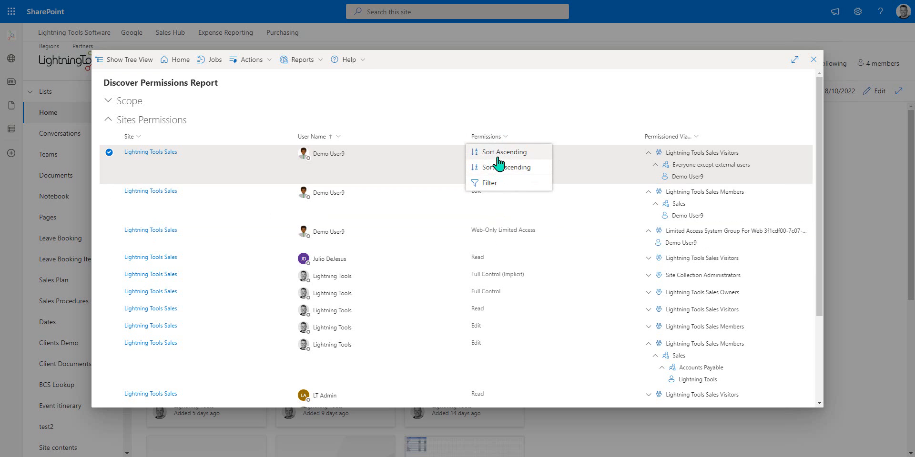
{"action": "left_click", "coordinate": [497, 154]}
Step: On page 1, select Demo User6's Edit entry and bring up the Actions menu
{"action": "scroll", "coordinate": [511, 197], "scroll_direction": "down", "scroll_amount": 2}
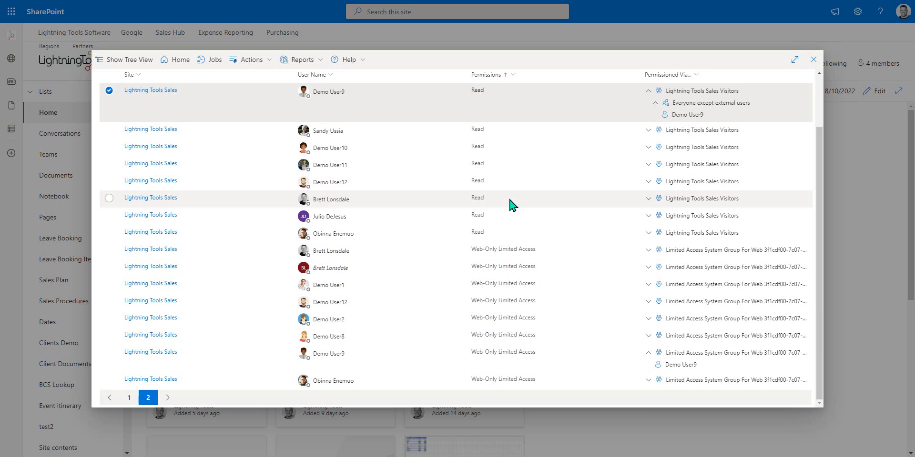
{"action": "left_click", "coordinate": [130, 398]}
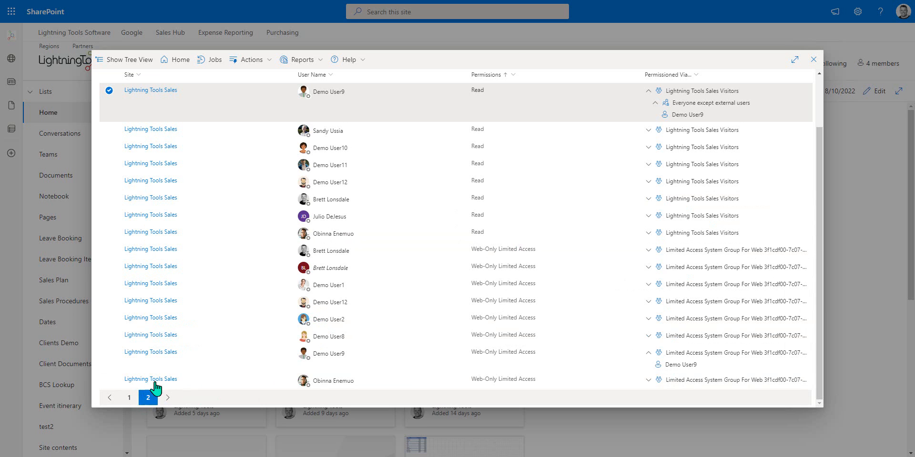
{"action": "scroll", "coordinate": [524, 247], "scroll_direction": "down", "scroll_amount": 1}
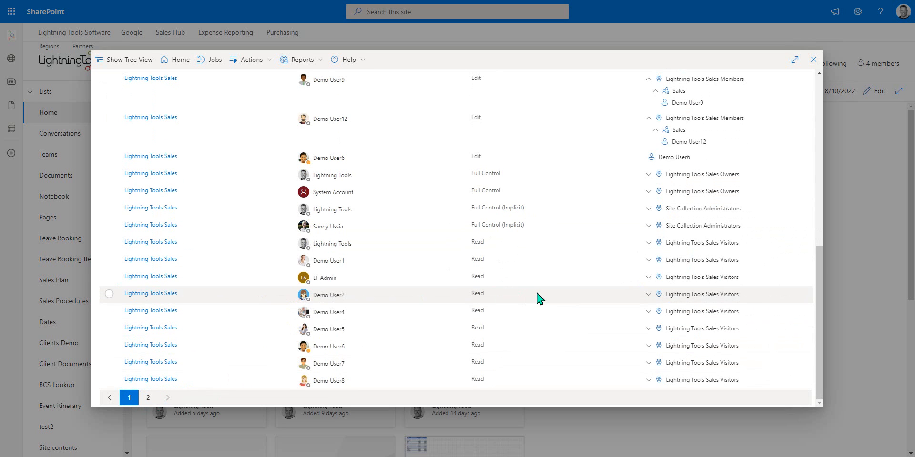
{"action": "left_click", "coordinate": [467, 162]}
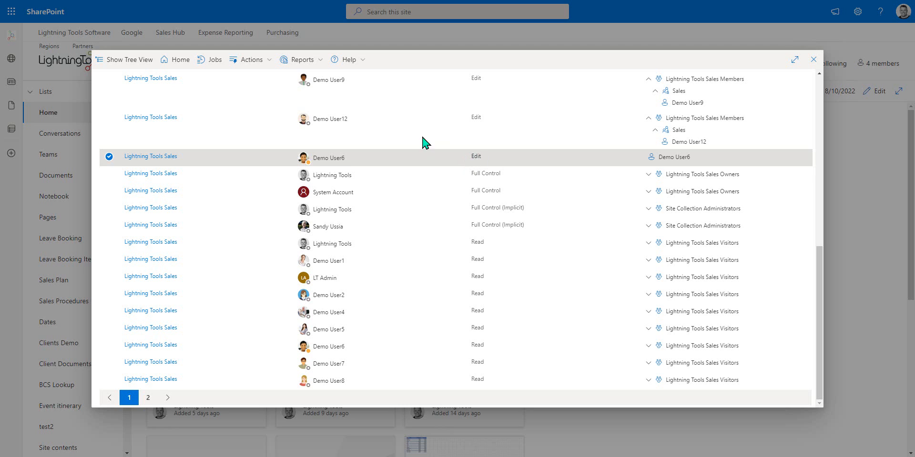
{"action": "left_click", "coordinate": [267, 61]}
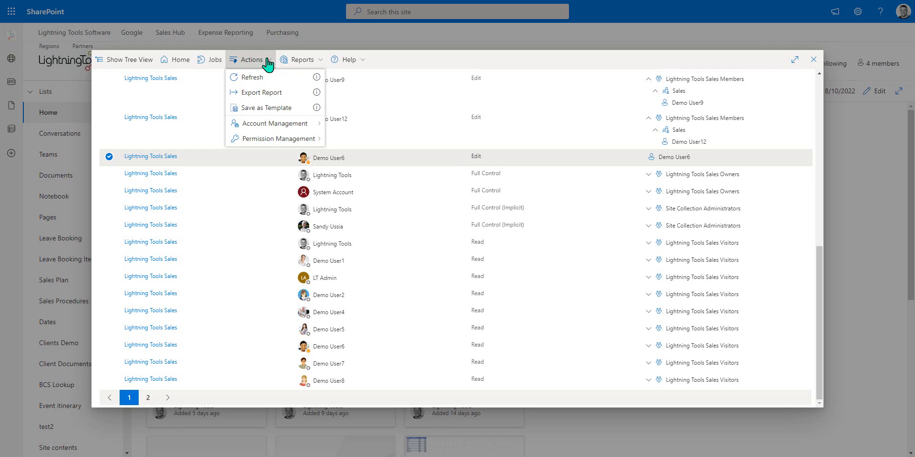
Step: Launch Transfer Permissions with Demo User9 and Demo User6 as the users to transfer from
{"action": "mouse_move", "coordinate": [277, 123]}
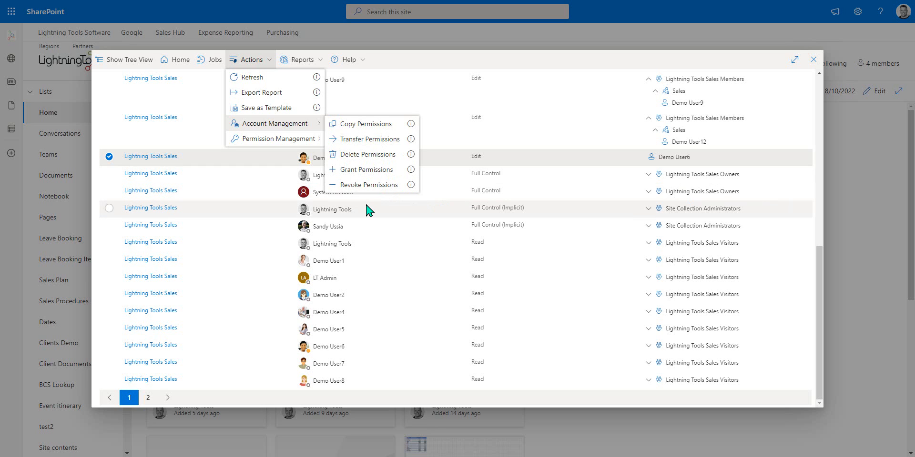
{"action": "left_click", "coordinate": [371, 140]}
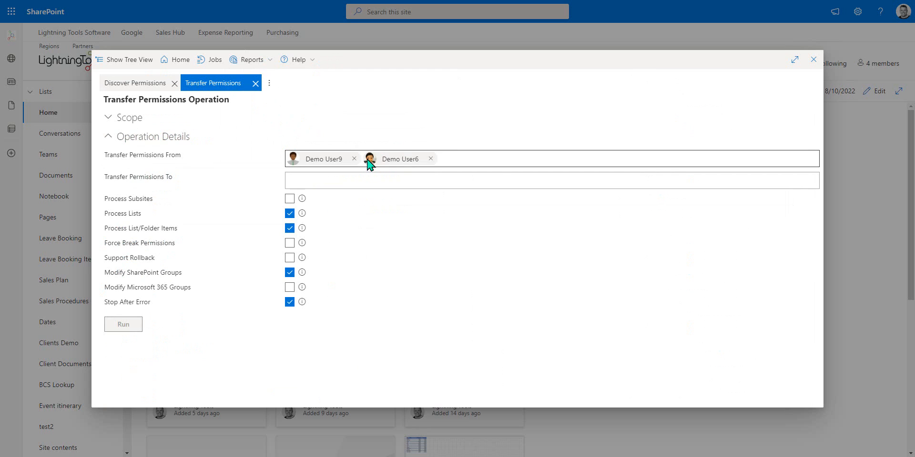
Step: Drop Demo User9 as a source, make Demo User5 the recipient, and include subsites
{"action": "left_click", "coordinate": [354, 159]}
{"action": "left_click", "coordinate": [327, 180]}
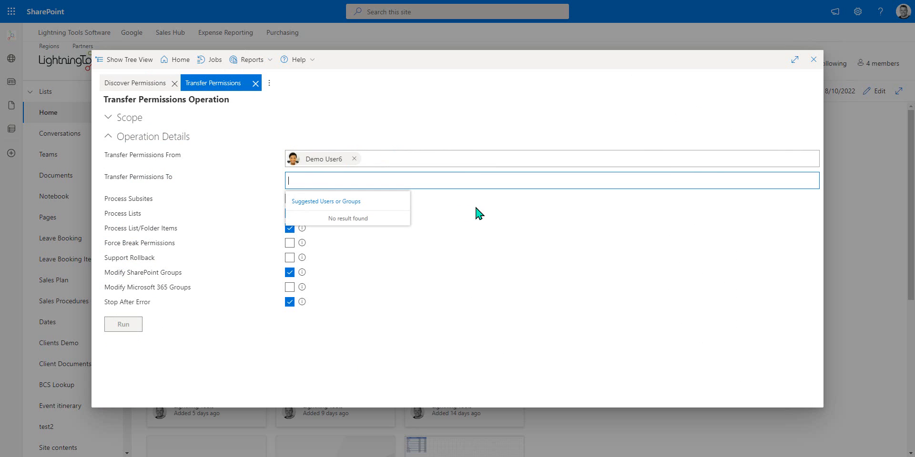
{"action": "type", "text": "demo user5"}
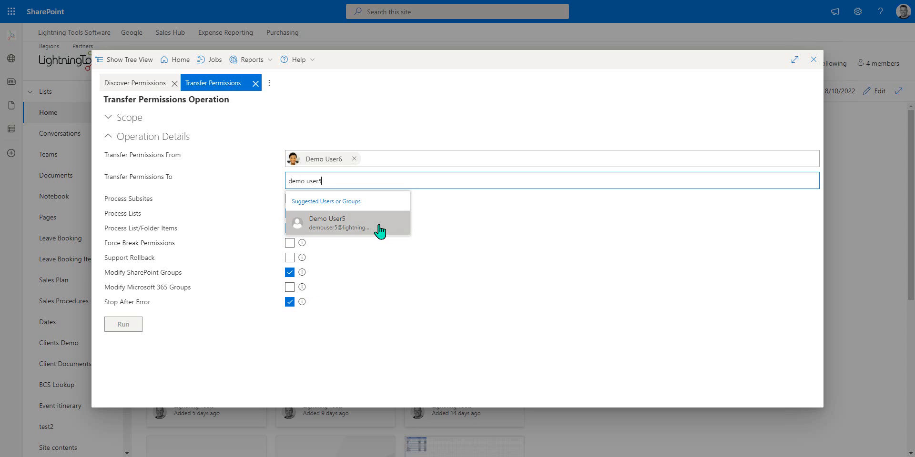
{"action": "left_click", "coordinate": [376, 229]}
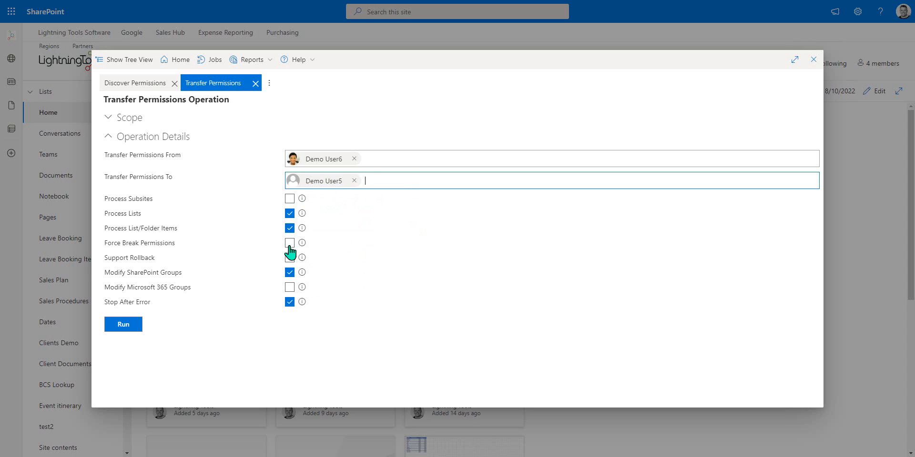
{"action": "left_click", "coordinate": [290, 200]}
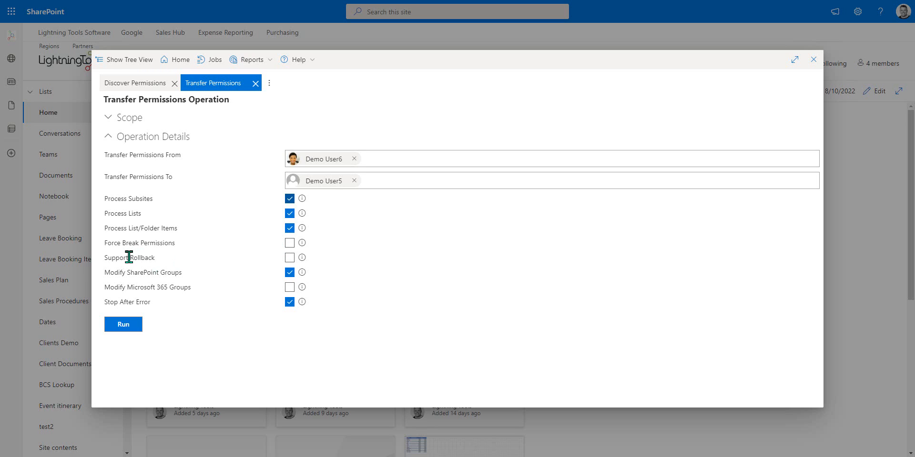
Step: Turn on Support Rollback and Modify Microsoft 365 Groups, keeping Modify SharePoint Groups on
{"action": "left_click", "coordinate": [289, 258]}
{"action": "left_click", "coordinate": [289, 288]}
{"action": "left_click", "coordinate": [290, 273]}
{"action": "left_click", "coordinate": [290, 287]}
{"action": "left_click", "coordinate": [290, 273]}
{"action": "left_click", "coordinate": [290, 287]}
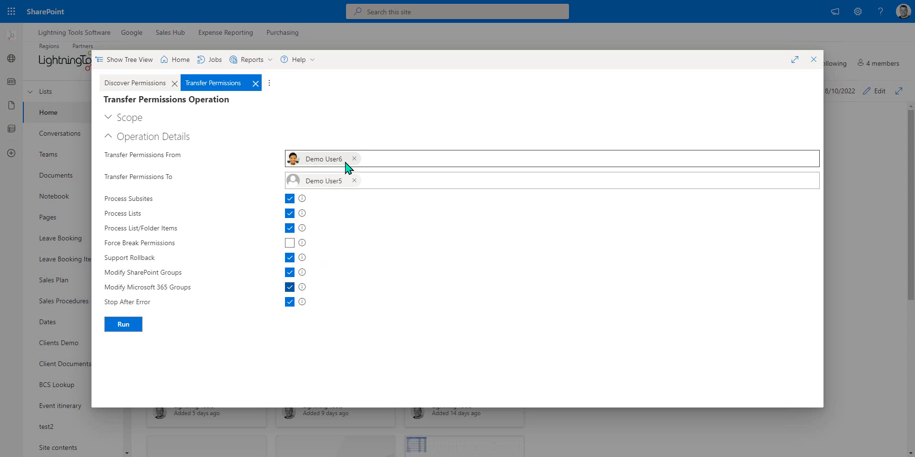
Step: Run the transfer, confirm success in the Actions log, and return to Discover Permissions
{"action": "left_click", "coordinate": [129, 328]}
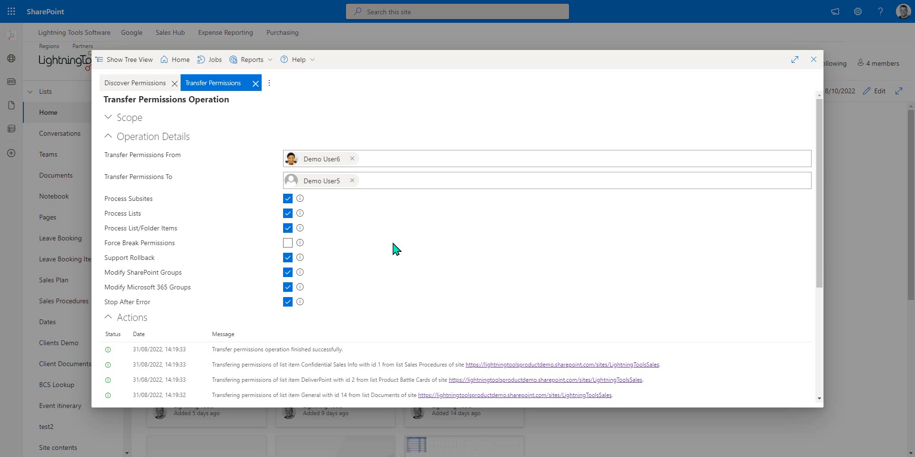
{"action": "scroll", "coordinate": [415, 243], "scroll_direction": "down", "scroll_amount": 4}
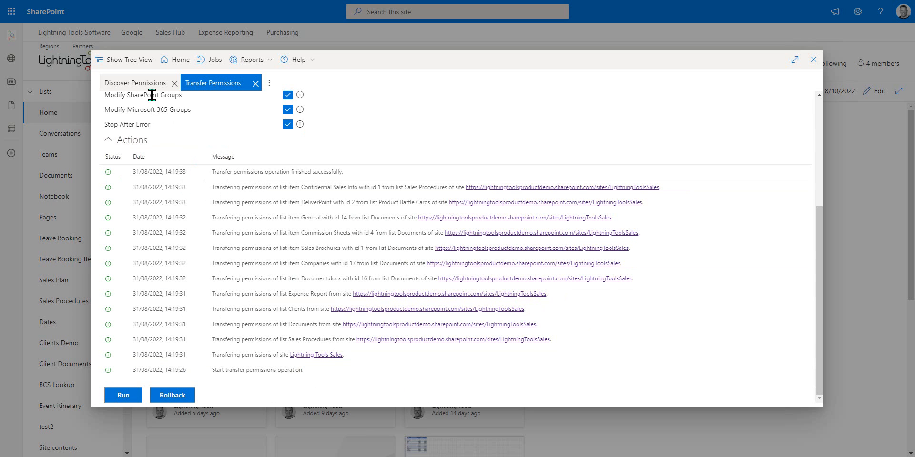
{"action": "left_click", "coordinate": [135, 90]}
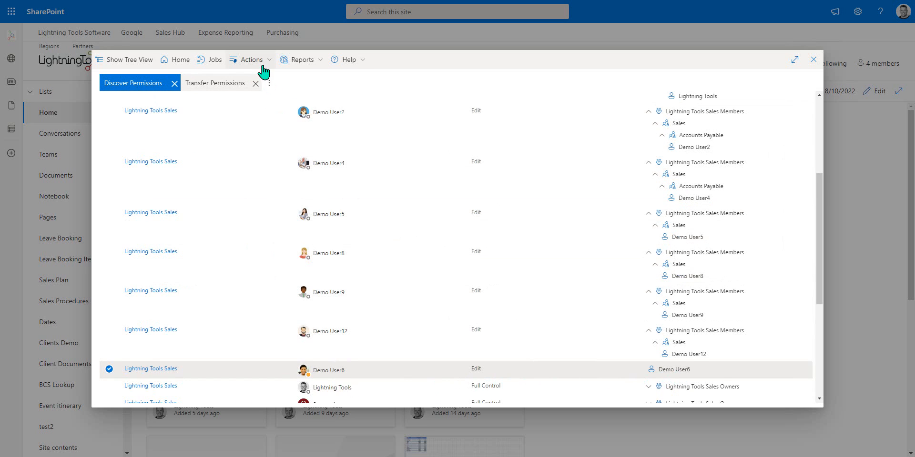
Step: Refresh the report and select the new direct Edit row for Demo User5
{"action": "left_click", "coordinate": [260, 61]}
{"action": "left_click", "coordinate": [271, 76]}
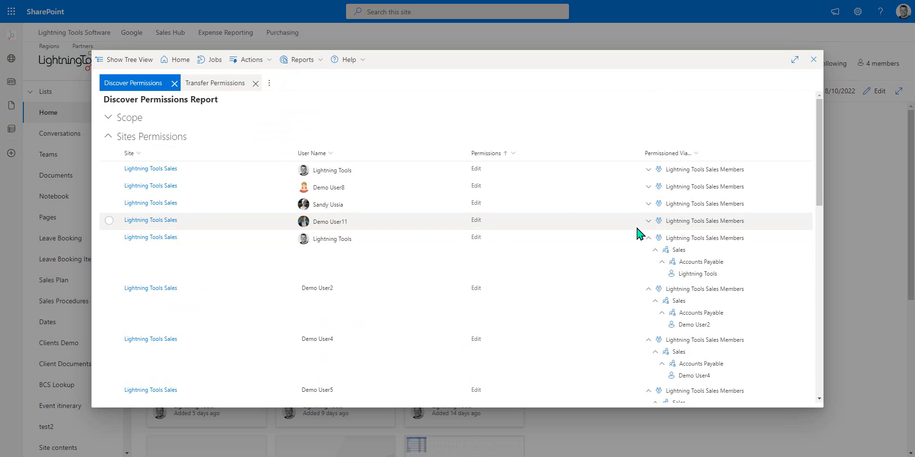
{"action": "scroll", "coordinate": [566, 241], "scroll_direction": "down", "scroll_amount": 4}
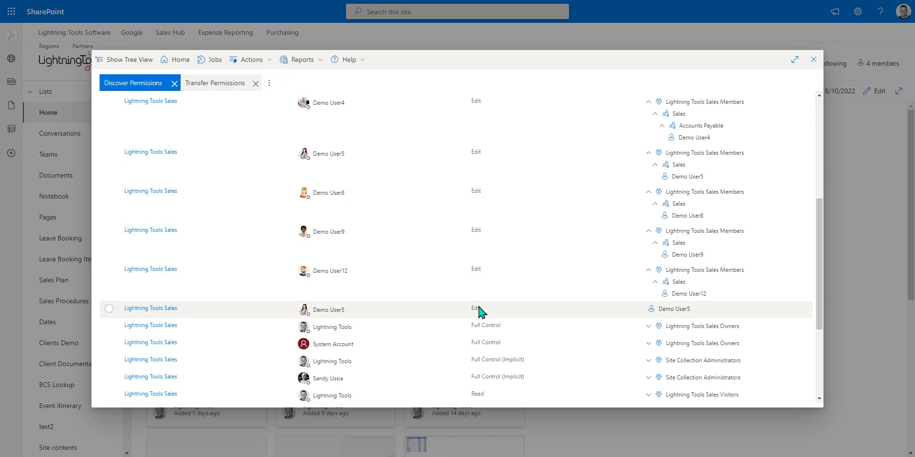
{"action": "left_click", "coordinate": [460, 315]}
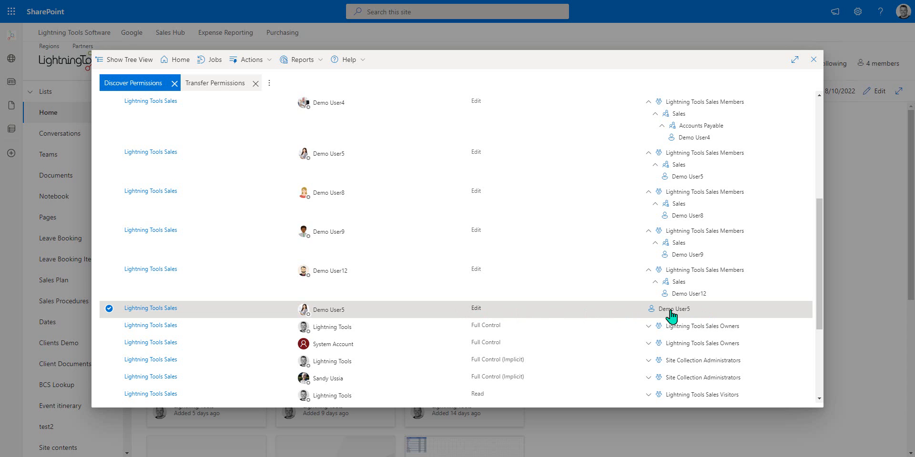
{"action": "mouse_move", "coordinate": [671, 312]}
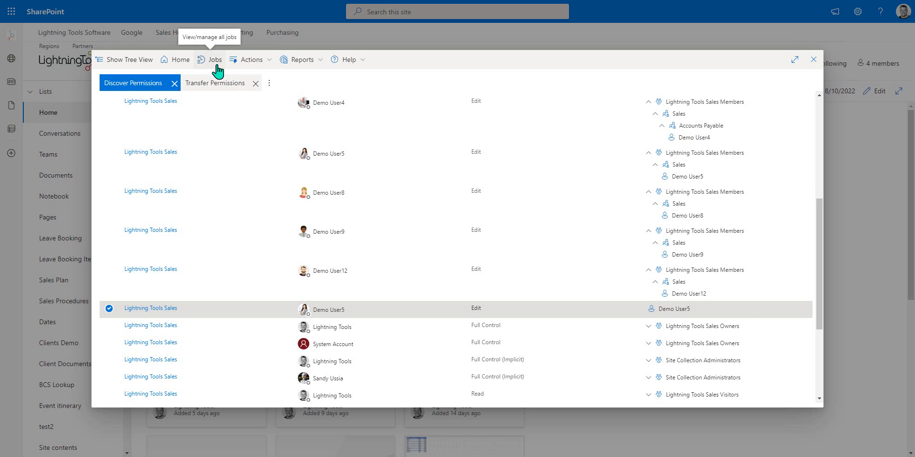
Step: Roll back Transfer Permissions job 194 from the View/Manage Jobs list
{"action": "left_click", "coordinate": [214, 61]}
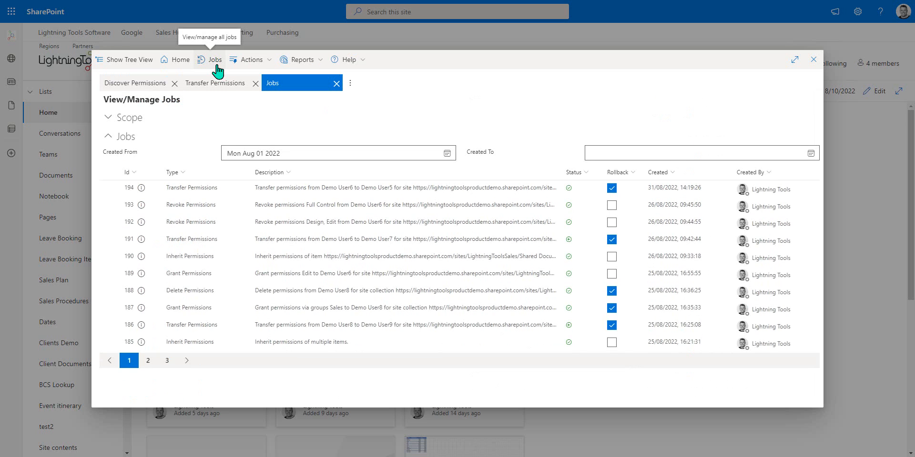
{"action": "left_click", "coordinate": [109, 189]}
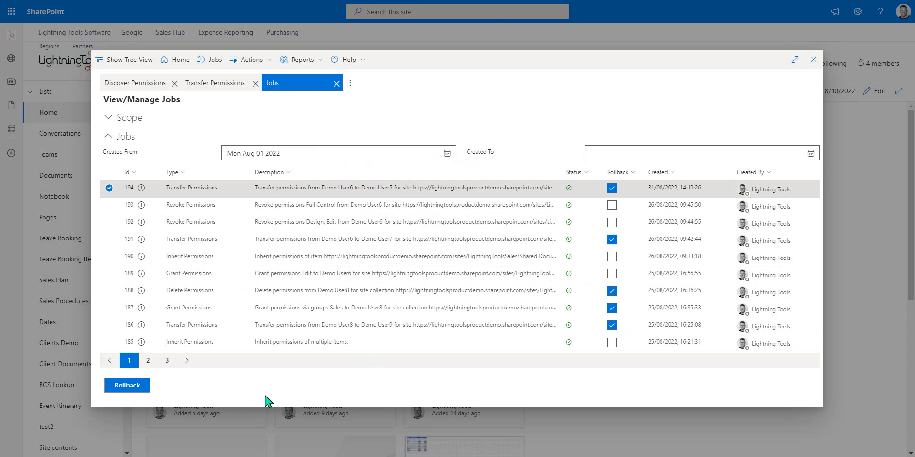
{"action": "left_click", "coordinate": [135, 391]}
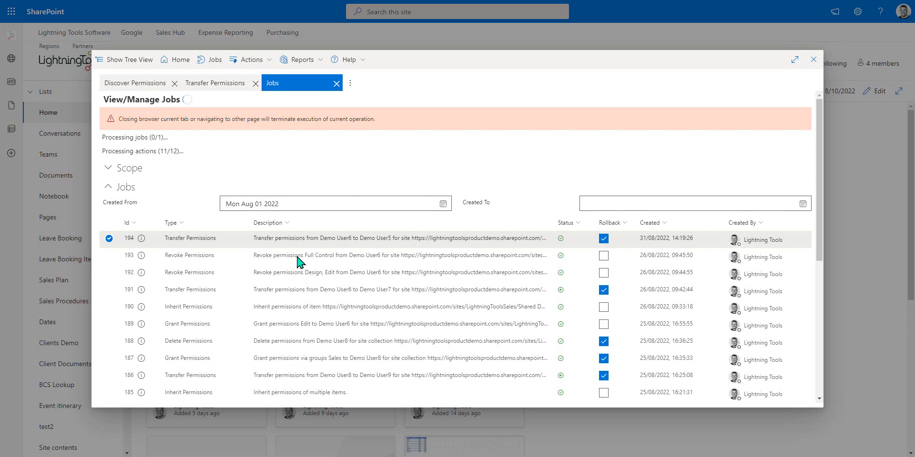
Step: Return to Discover Permissions and refresh it to show Demo User6's restored Edit entry
{"action": "left_click", "coordinate": [143, 90]}
{"action": "left_click", "coordinate": [250, 60]}
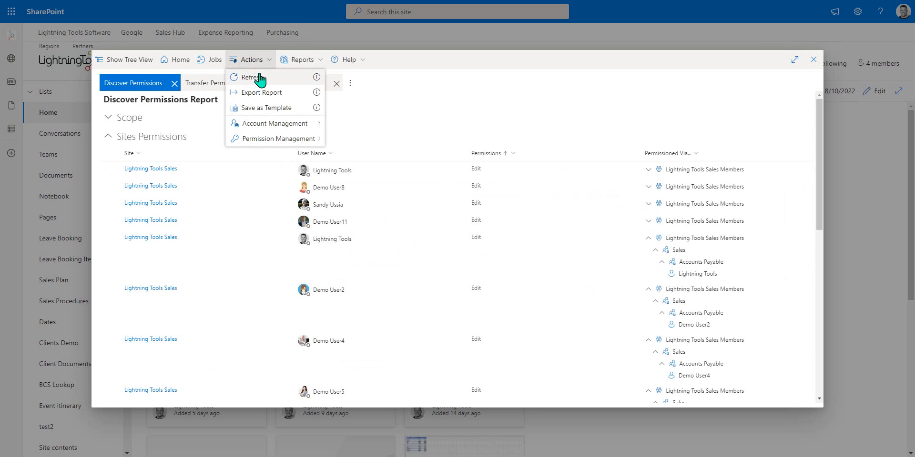
{"action": "left_click", "coordinate": [258, 77]}
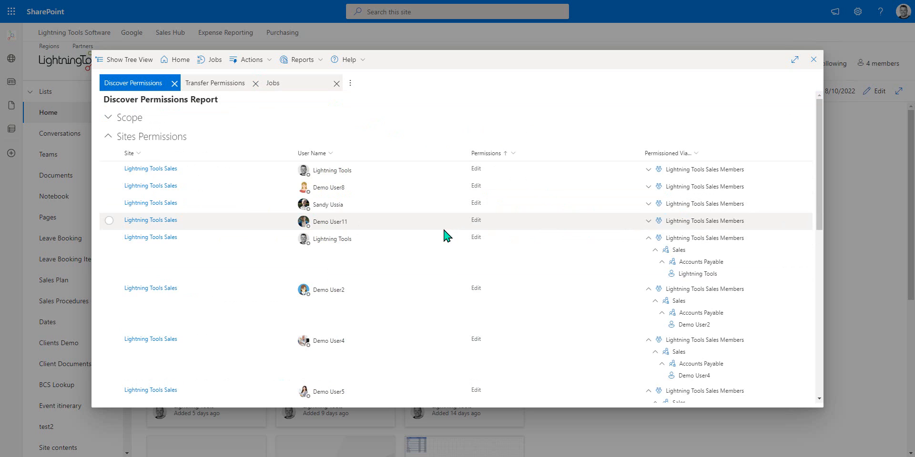
{"action": "scroll", "coordinate": [445, 241], "scroll_direction": "down", "scroll_amount": 4}
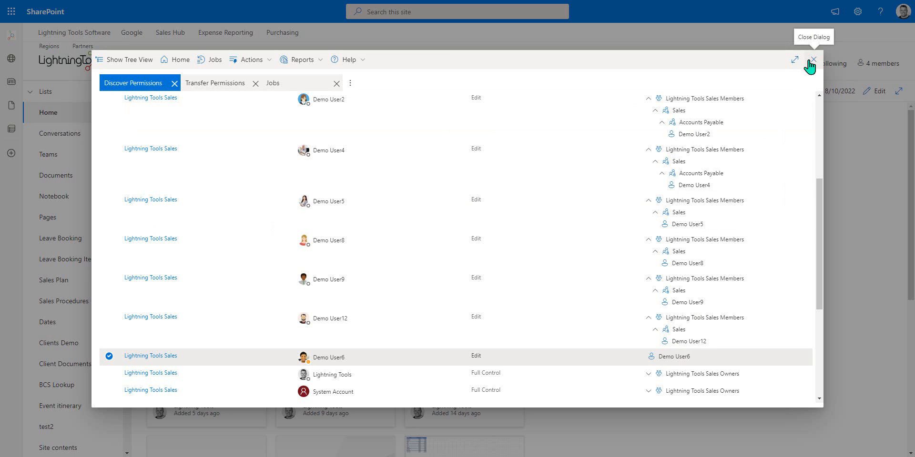
Step: Export the report as a Discover_Permissions .xlsx file, then close the report
{"action": "left_click", "coordinate": [262, 64]}
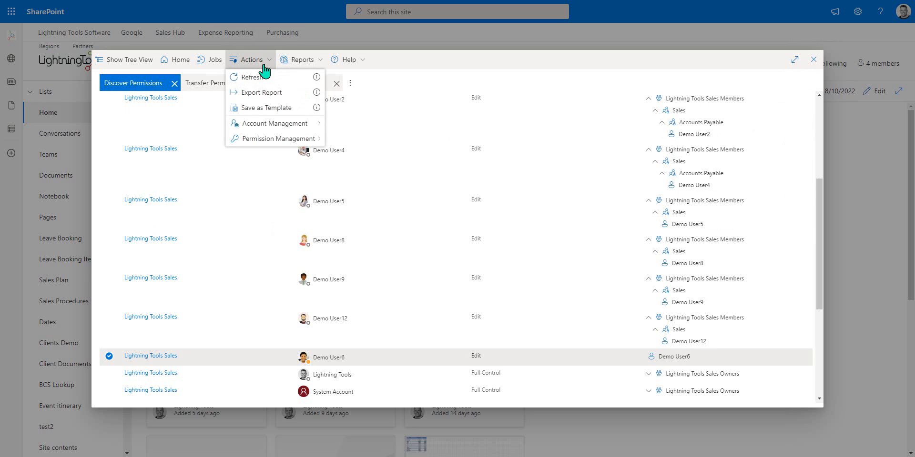
{"action": "left_click", "coordinate": [291, 94]}
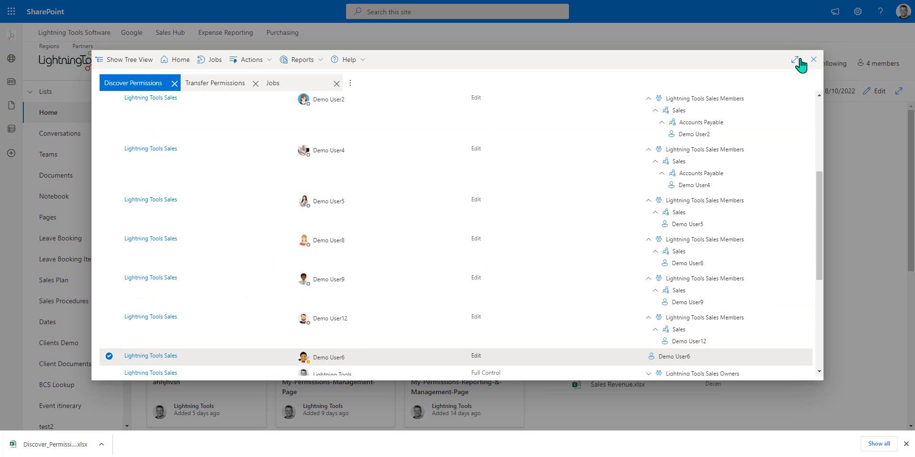
{"action": "left_click", "coordinate": [812, 60]}
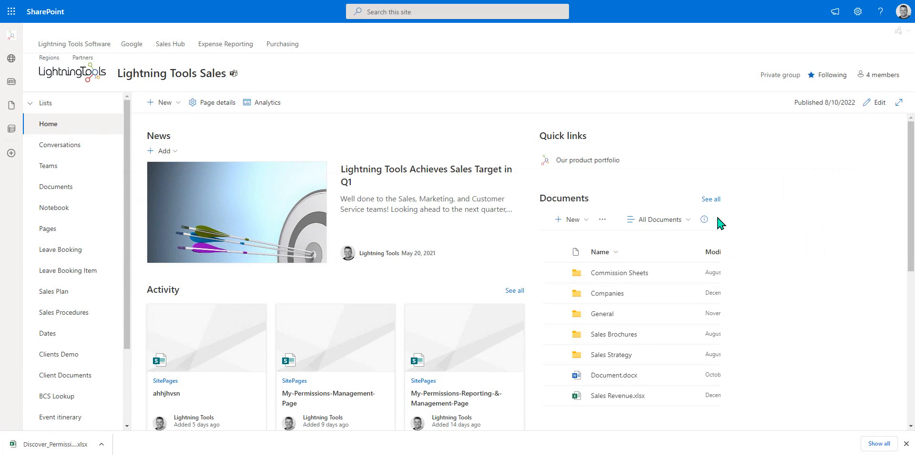
Step: Go to the Documents library and run Discover Permissions on it
{"action": "left_click", "coordinate": [71, 190]}
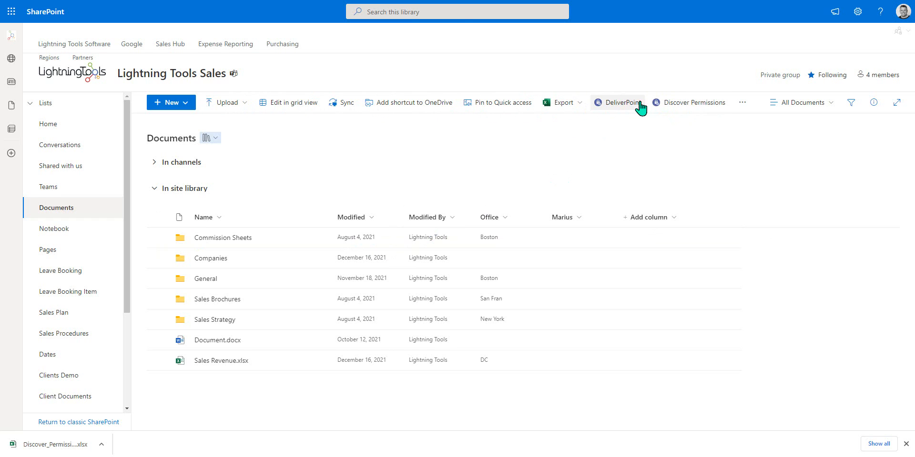
{"action": "left_click", "coordinate": [696, 112]}
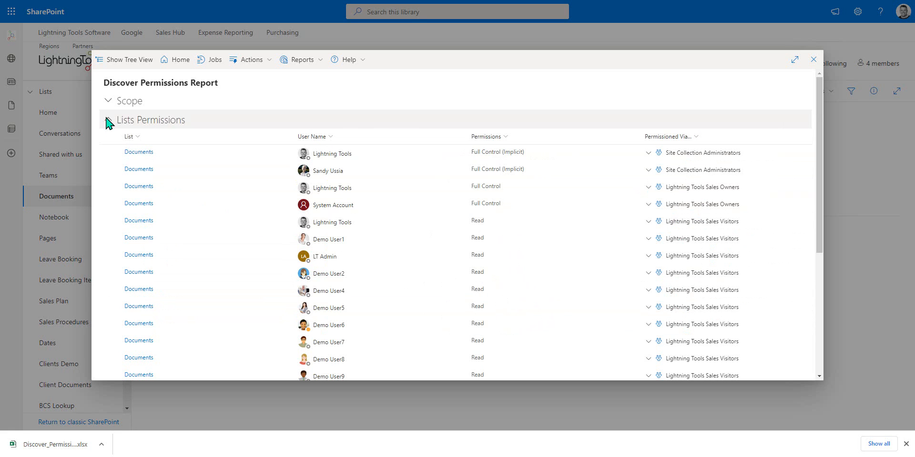
Step: Expand the report's Scope to verify the Documents library, then close the report
{"action": "left_click", "coordinate": [109, 101]}
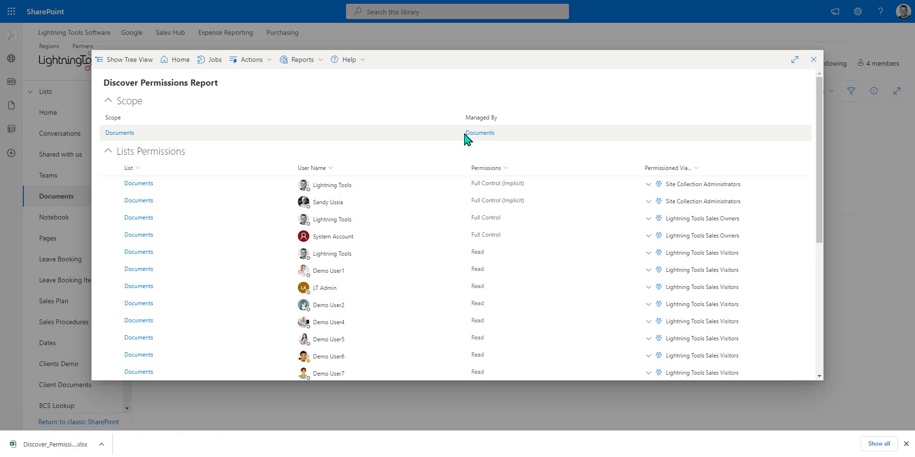
{"action": "left_click", "coordinate": [814, 60]}
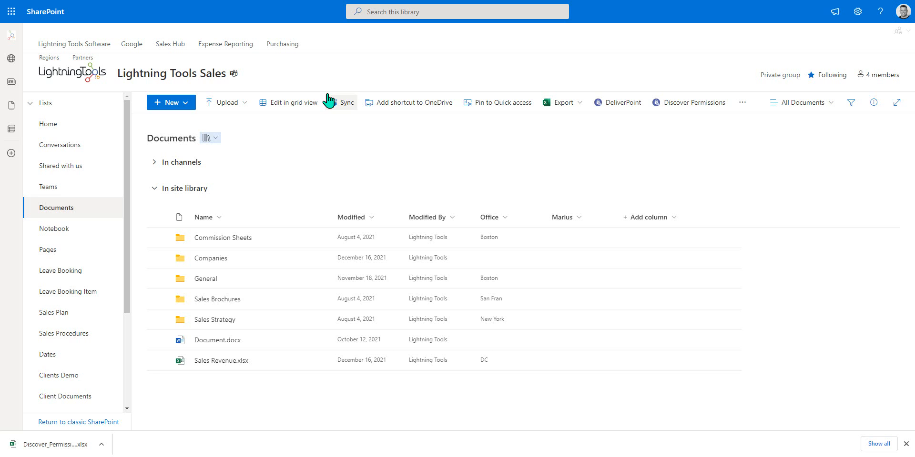
Step: Select Commission Sheets, Companies, General, Sales Brochures and Sales Strategy and run Discover Permissions on them
{"action": "left_click", "coordinate": [906, 445]}
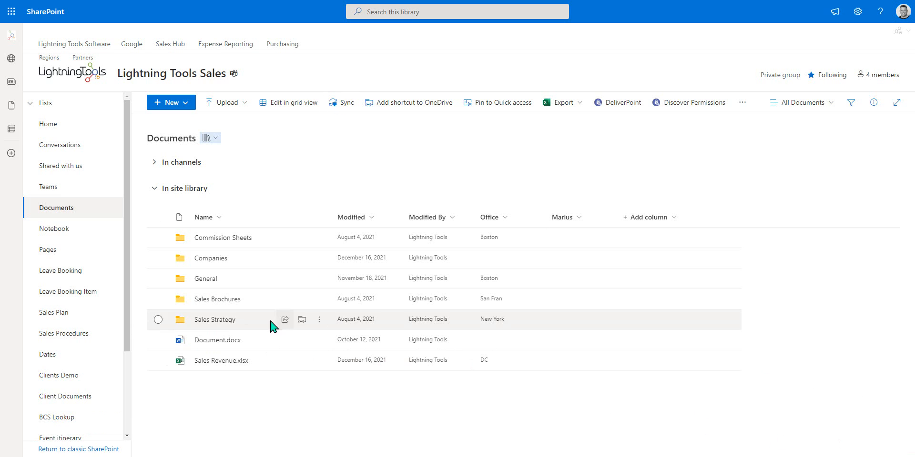
{"action": "left_click", "coordinate": [158, 237]}
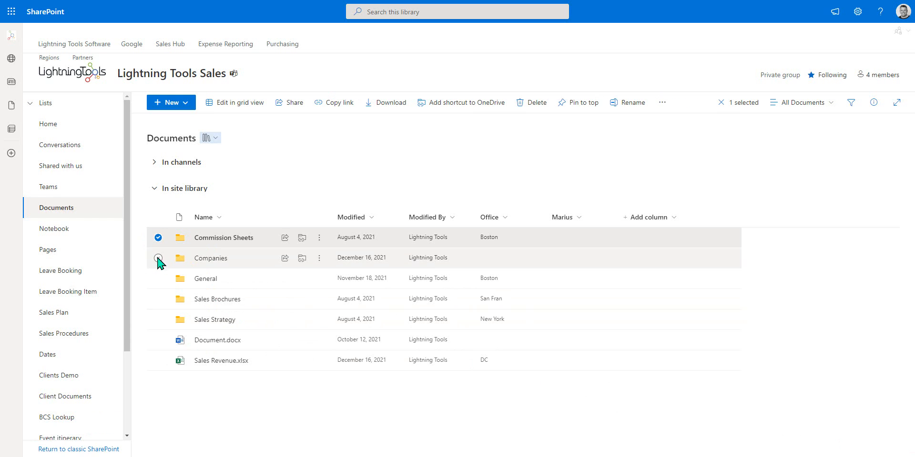
{"action": "left_click", "coordinate": [159, 258]}
{"action": "left_click", "coordinate": [158, 279]}
{"action": "left_click", "coordinate": [158, 298]}
{"action": "left_click", "coordinate": [158, 319]}
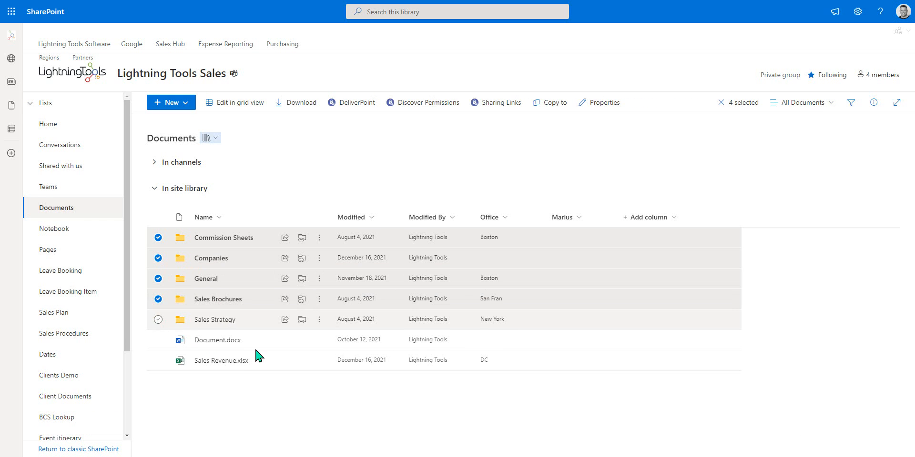
{"action": "mouse_move", "coordinate": [261, 345]}
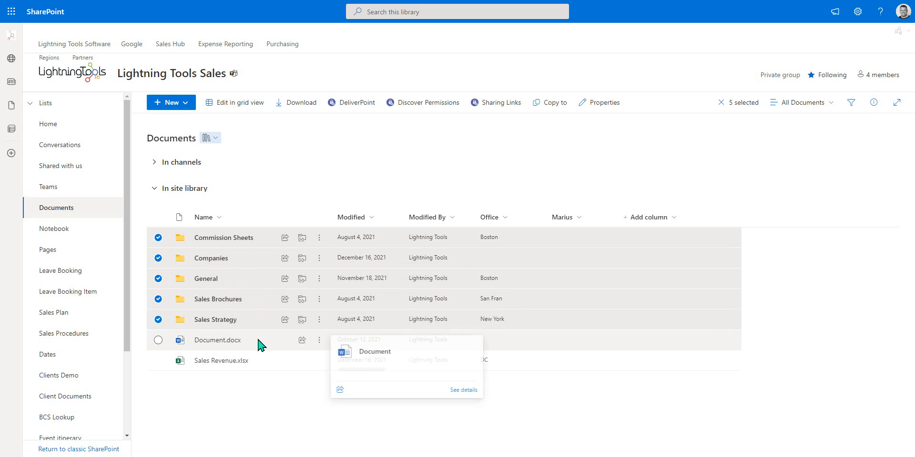
{"action": "left_click", "coordinate": [321, 238]}
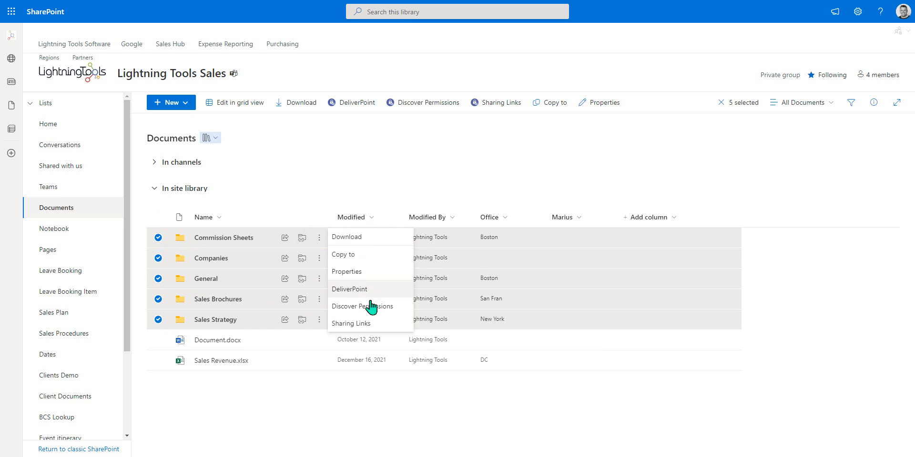
{"action": "left_click", "coordinate": [381, 311]}
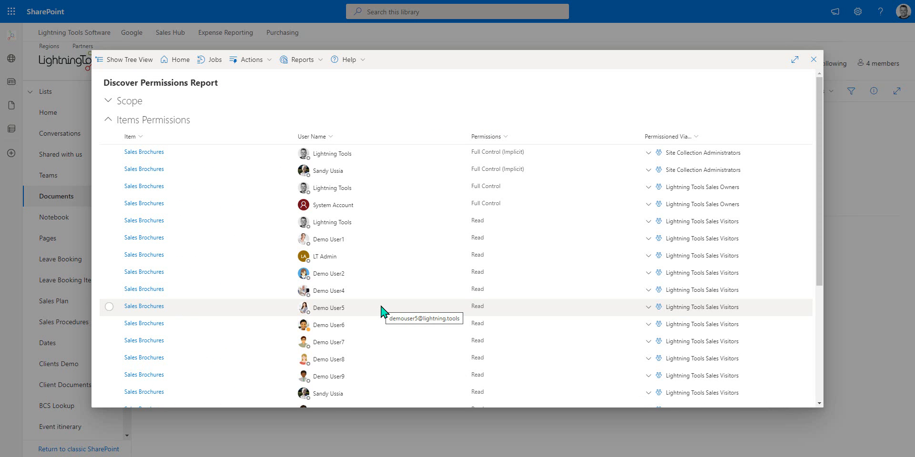
{"action": "scroll", "coordinate": [250, 229], "scroll_direction": "down", "scroll_amount": 4}
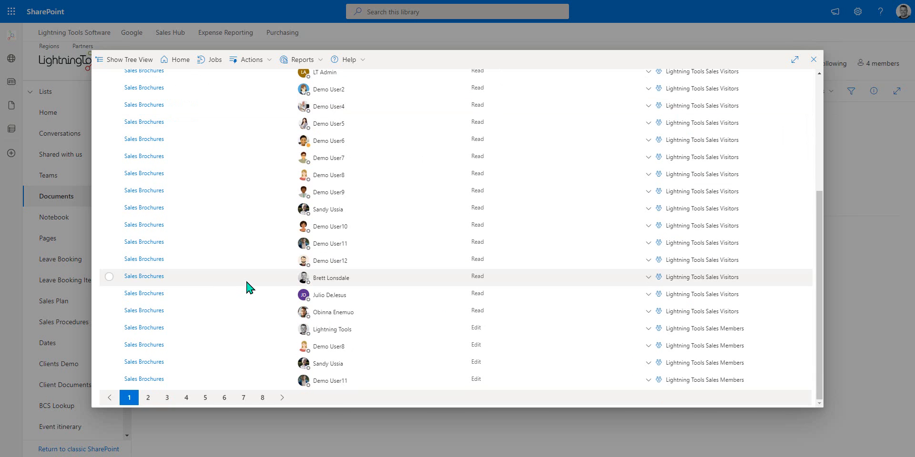
{"action": "left_click", "coordinate": [186, 398]}
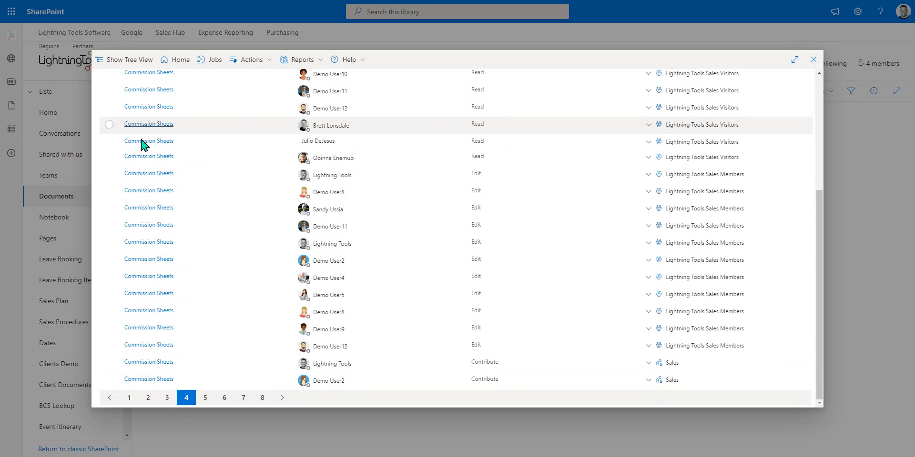
{"action": "left_click", "coordinate": [242, 400]}
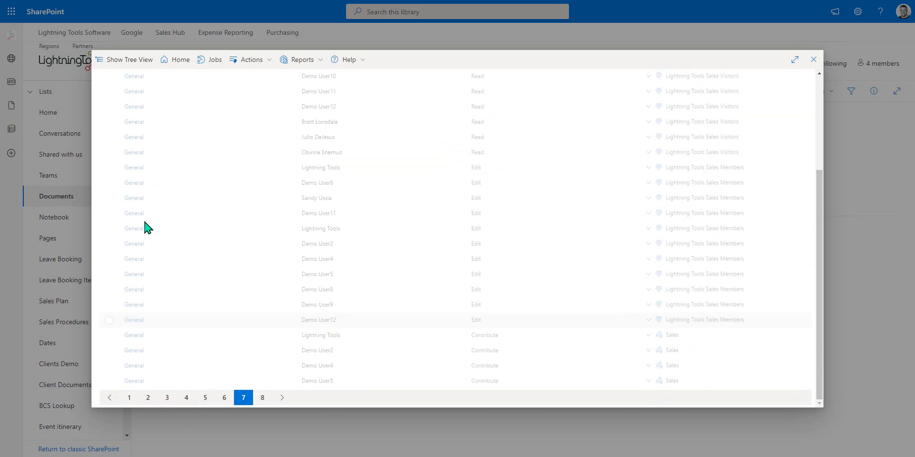
{"action": "left_click", "coordinate": [262, 399]}
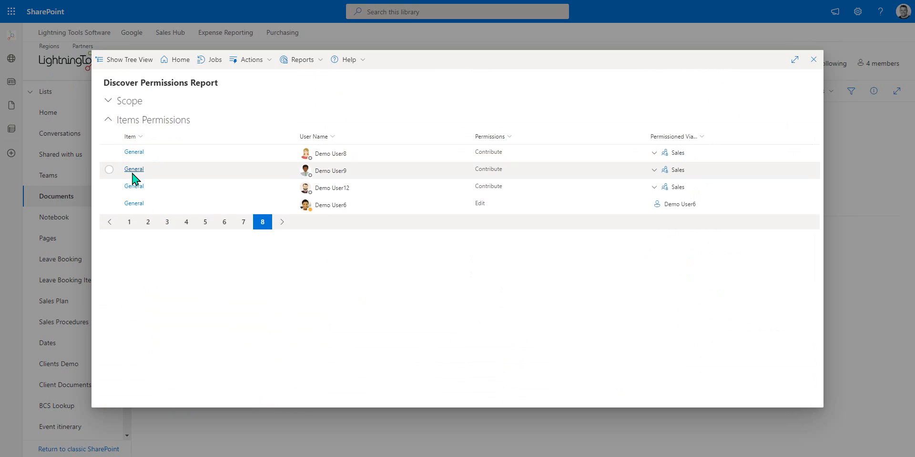
{"action": "left_click", "coordinate": [129, 222]}
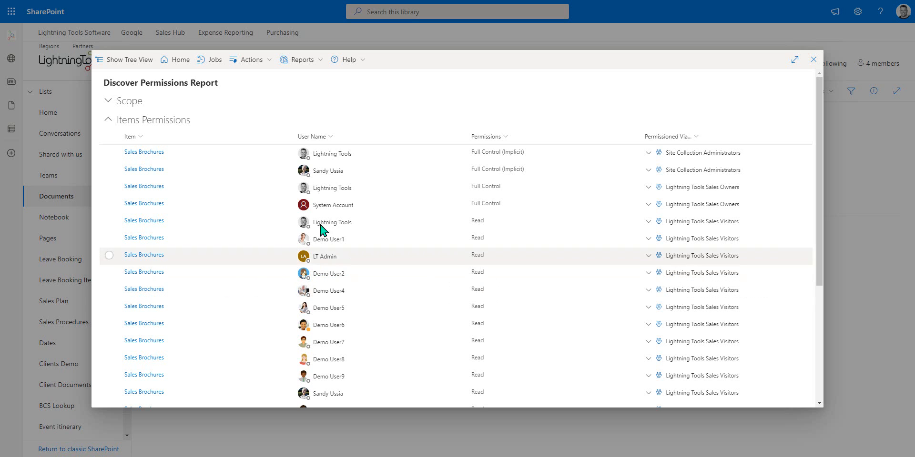
Step: Filter the report's User Name column to Demo User5, then close the report
{"action": "left_click", "coordinate": [333, 138]}
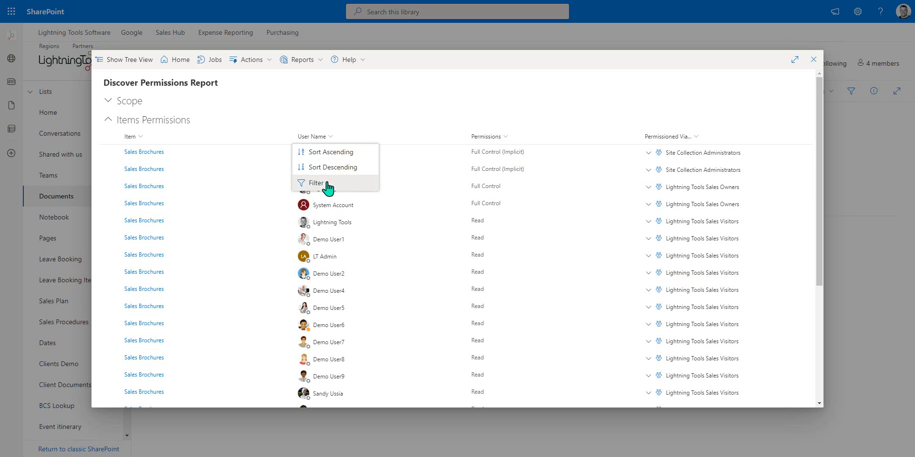
{"action": "left_click", "coordinate": [325, 189]}
{"action": "left_click", "coordinate": [618, 237]}
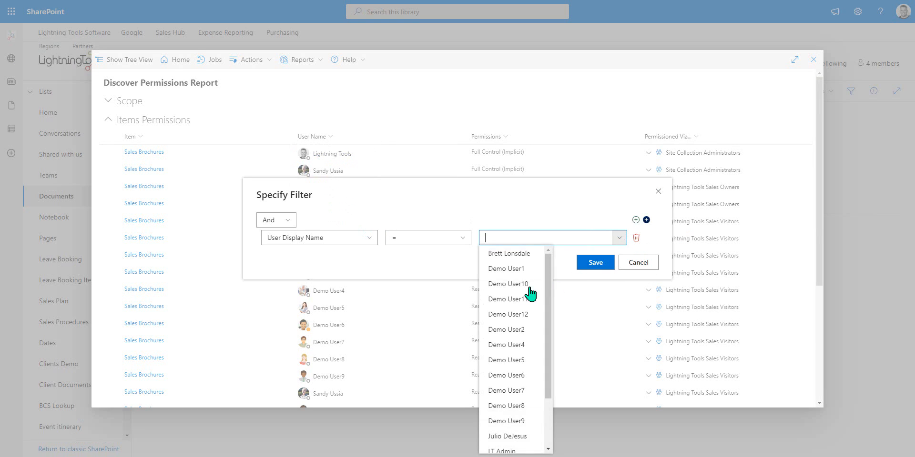
{"action": "left_click", "coordinate": [522, 363]}
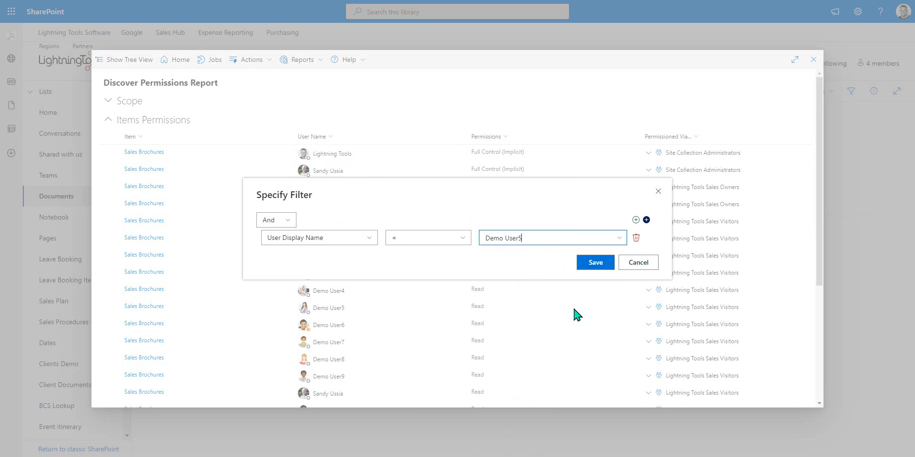
{"action": "left_click", "coordinate": [595, 264]}
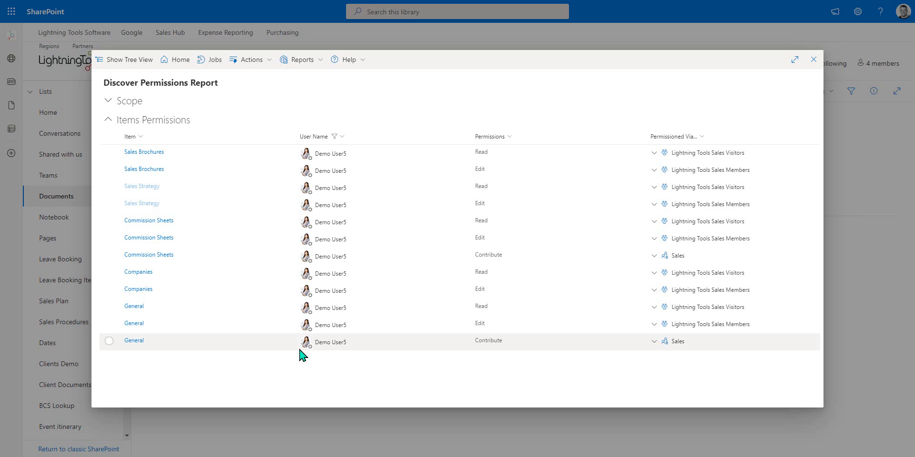
{"action": "left_click", "coordinate": [814, 59]}
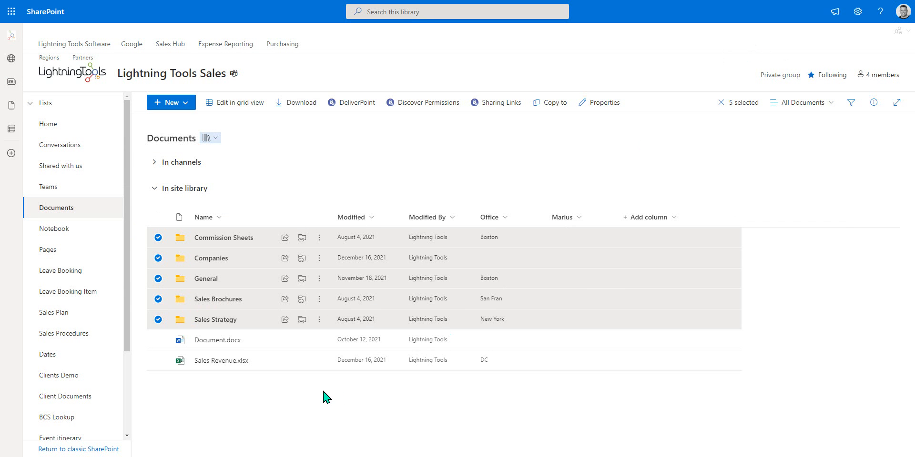
{"action": "left_click", "coordinate": [48, 124]}
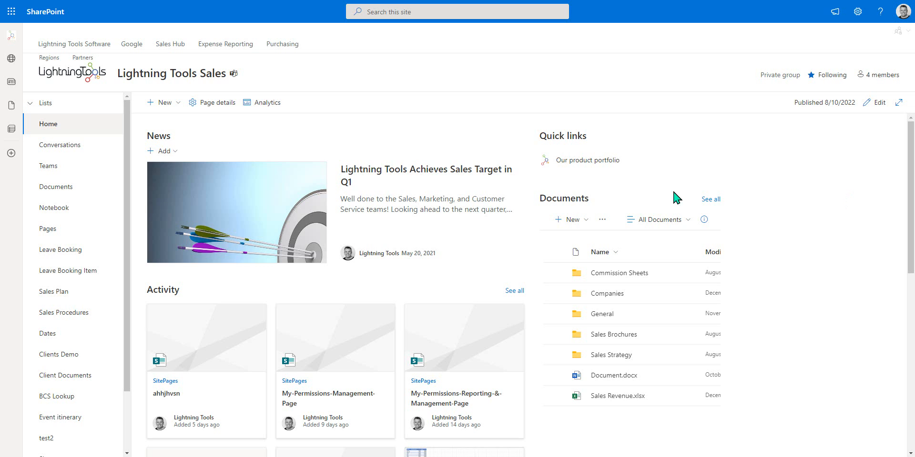
{"action": "left_click", "coordinate": [70, 188]}
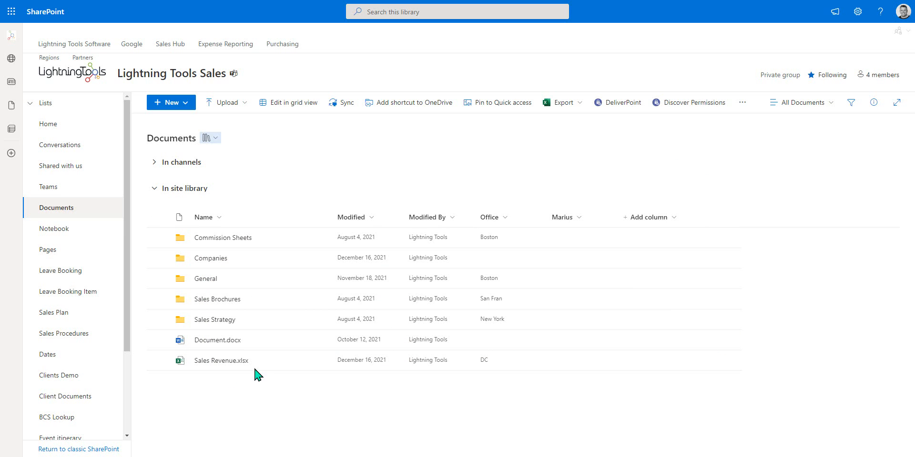
Step: Share Document.docx with a link limited to Specific people with Can view access
{"action": "left_click", "coordinate": [320, 340]}
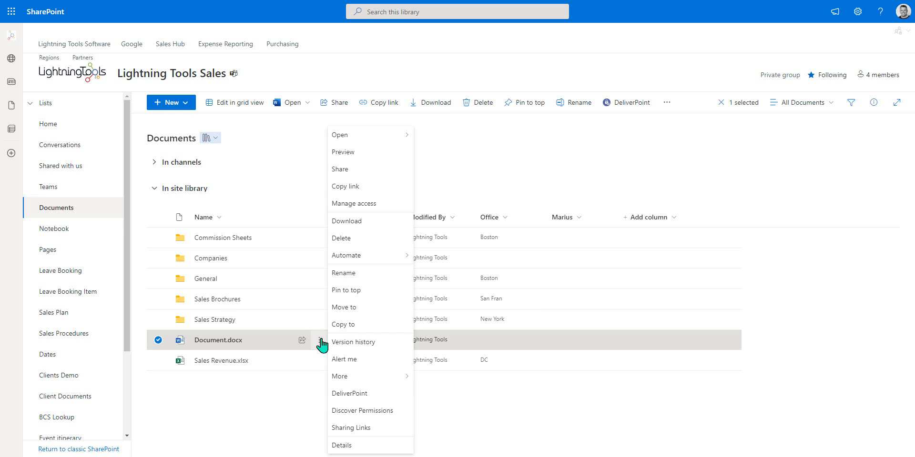
{"action": "left_click", "coordinate": [340, 169]}
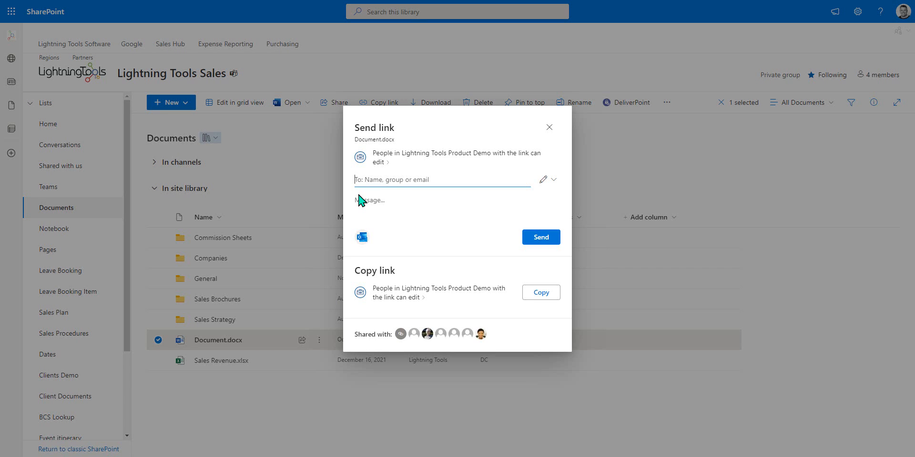
{"action": "left_click", "coordinate": [381, 159]}
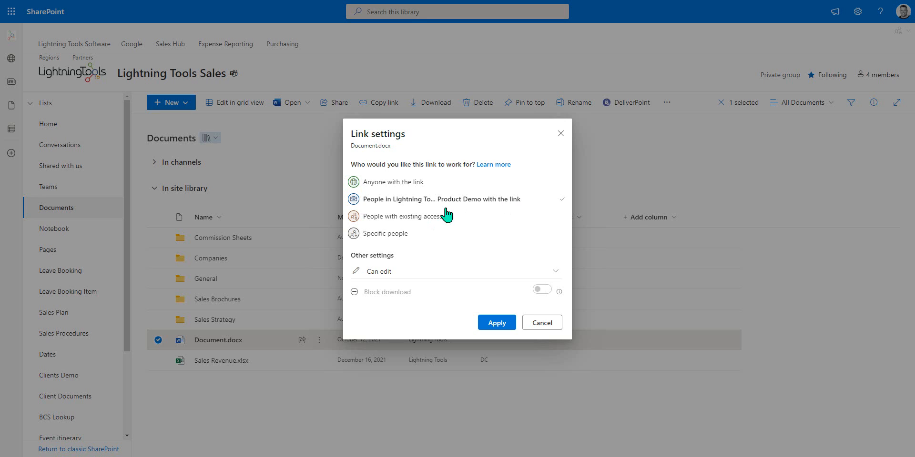
{"action": "left_click", "coordinate": [391, 234]}
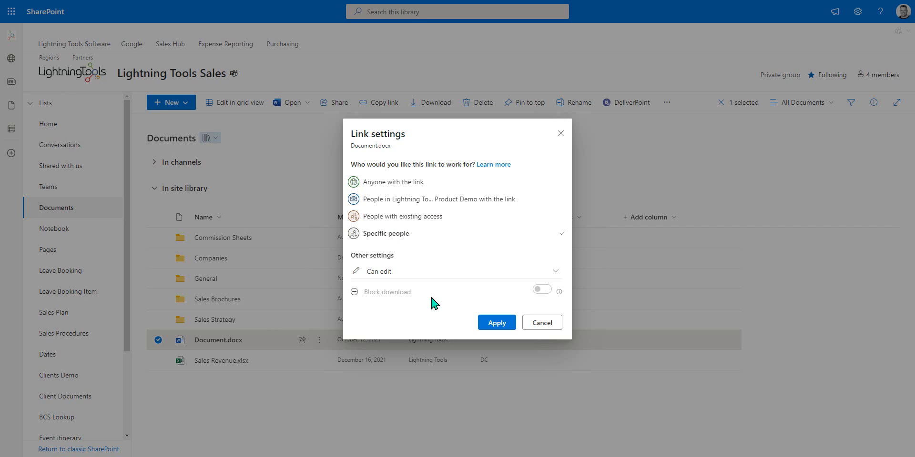
{"action": "left_click", "coordinate": [388, 272]}
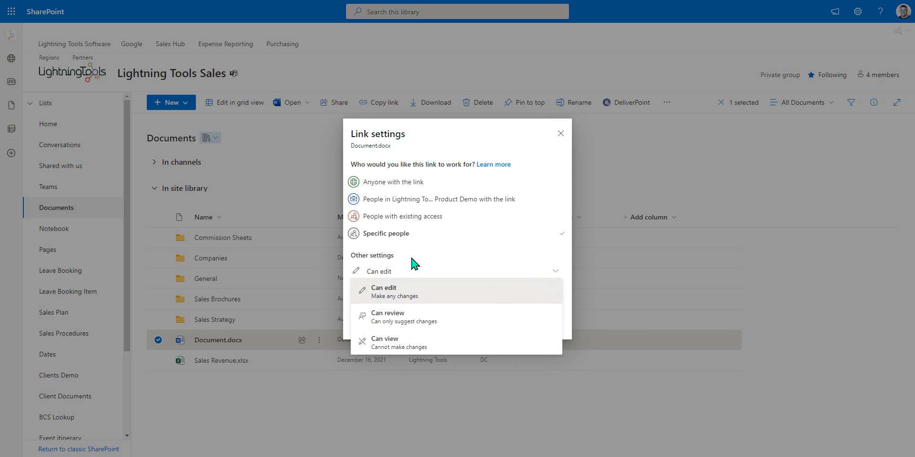
{"action": "left_click", "coordinate": [431, 344]}
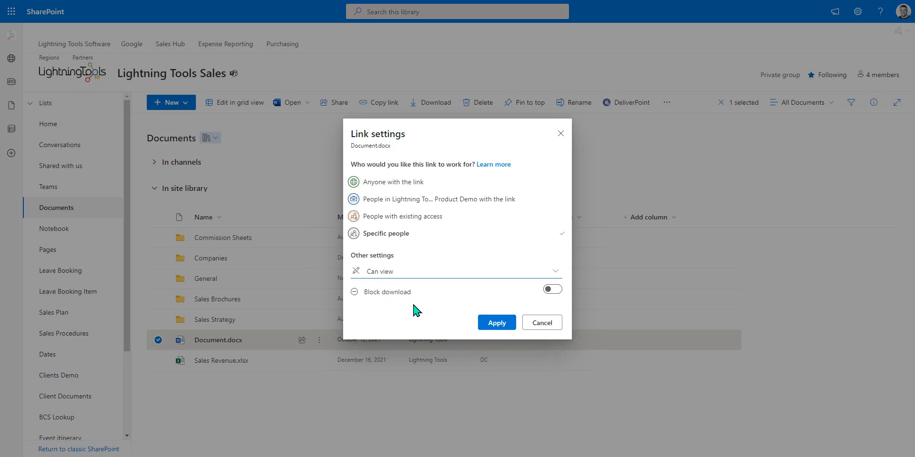
{"action": "left_click", "coordinate": [495, 324]}
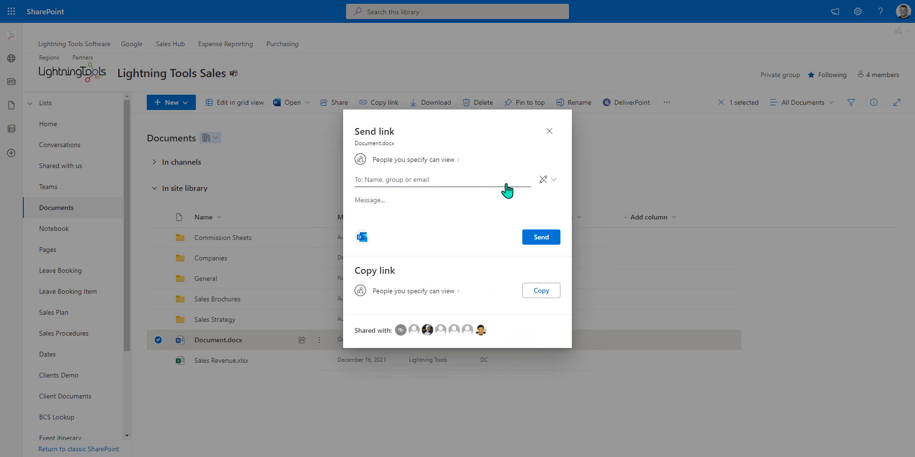
Step: Add Demo User4, Demo User8 and an external guest's e-mail as recipients, then copy the link
{"action": "type", "text": "demo user"}
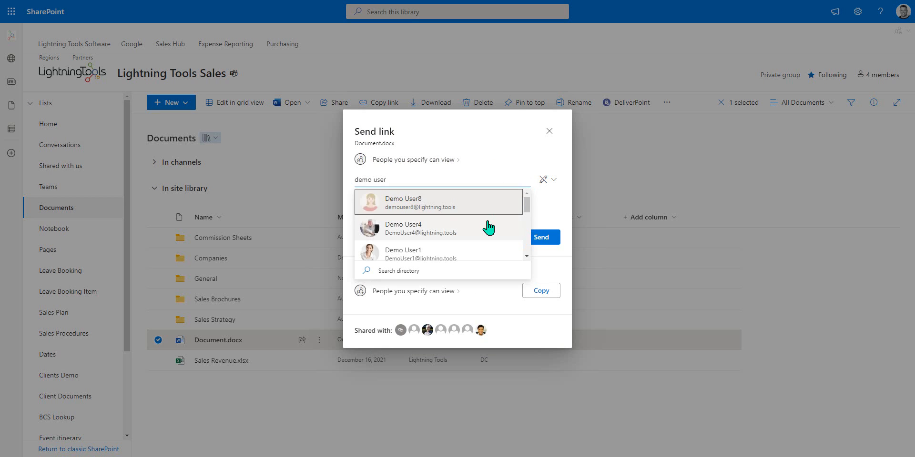
{"action": "left_click", "coordinate": [489, 226]}
{"action": "type", "text": "demo us"}
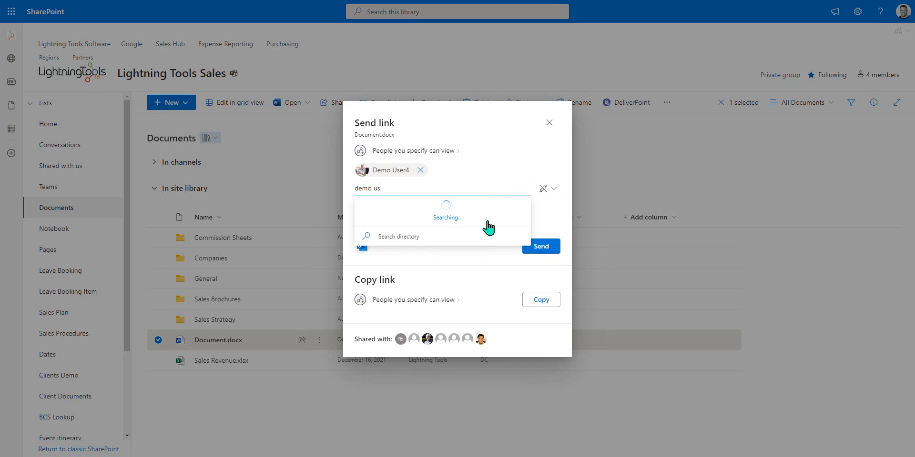
{"action": "type", "text": "er8"}
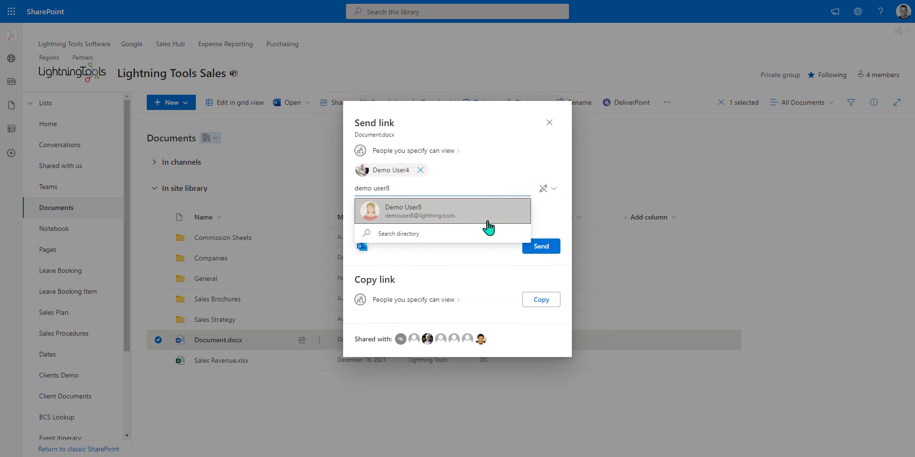
{"action": "left_click", "coordinate": [459, 218]}
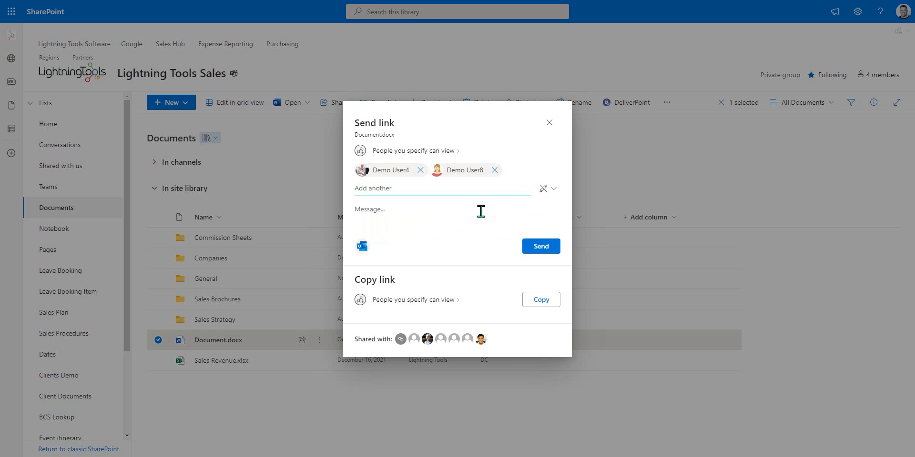
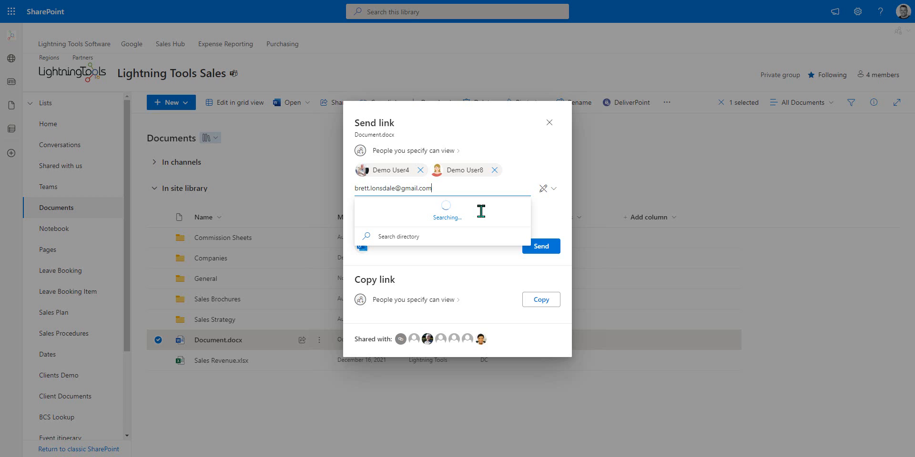
{"action": "left_click", "coordinate": [396, 219]}
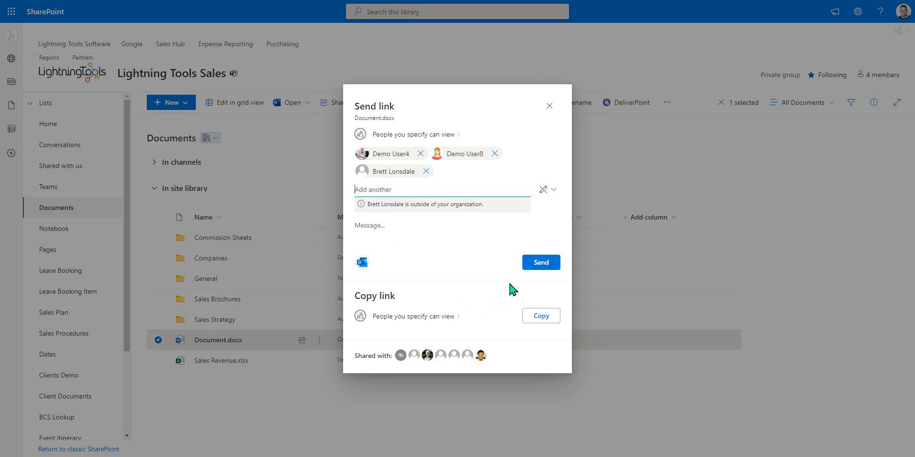
{"action": "left_click", "coordinate": [547, 319]}
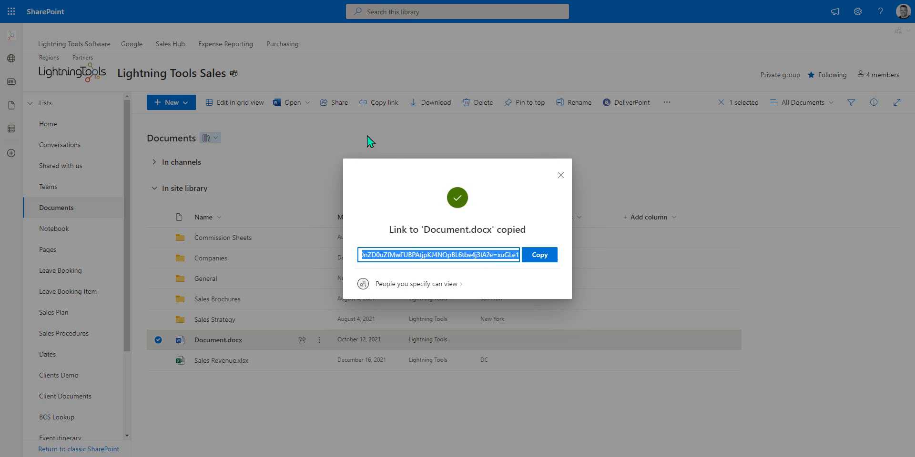
{"action": "left_click", "coordinate": [560, 177]}
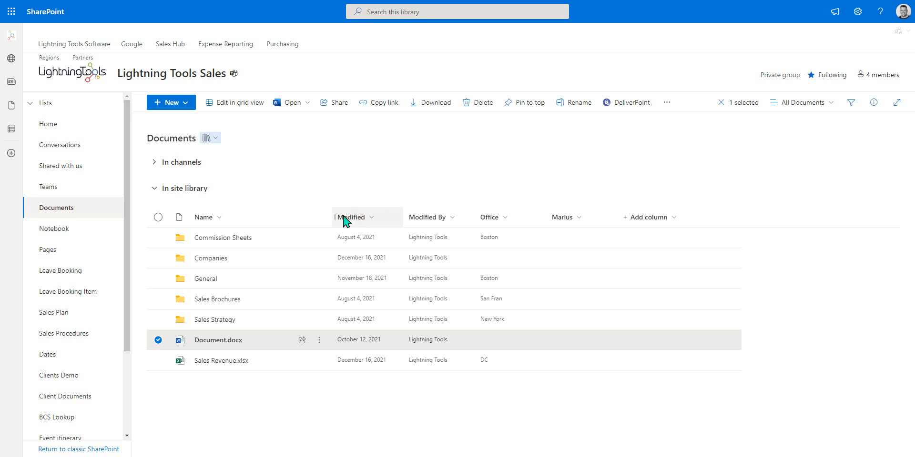
Step: Clear the Document.docx selection and generate the Sharing Links report from the site home page
{"action": "left_click", "coordinate": [158, 341]}
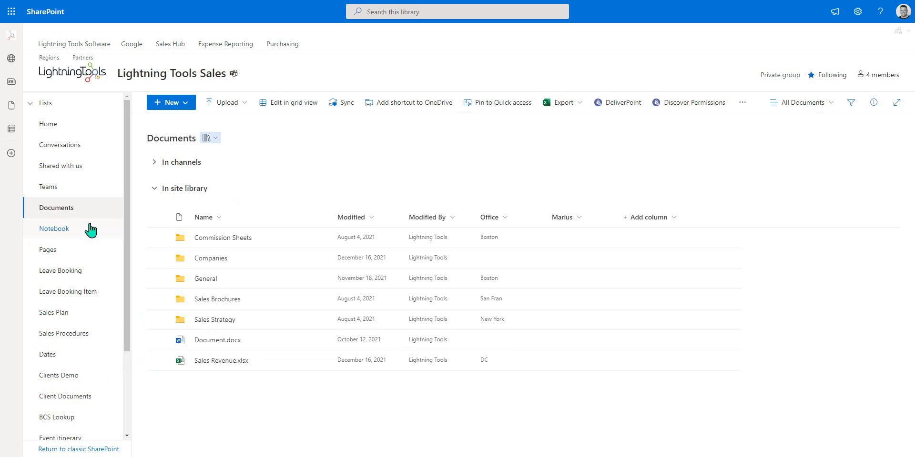
{"action": "left_click", "coordinate": [68, 131]}
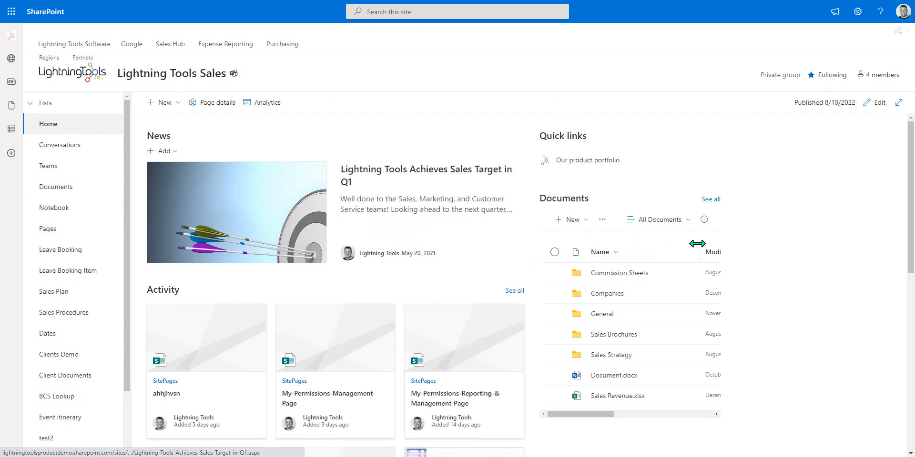
{"action": "left_click", "coordinate": [900, 31]}
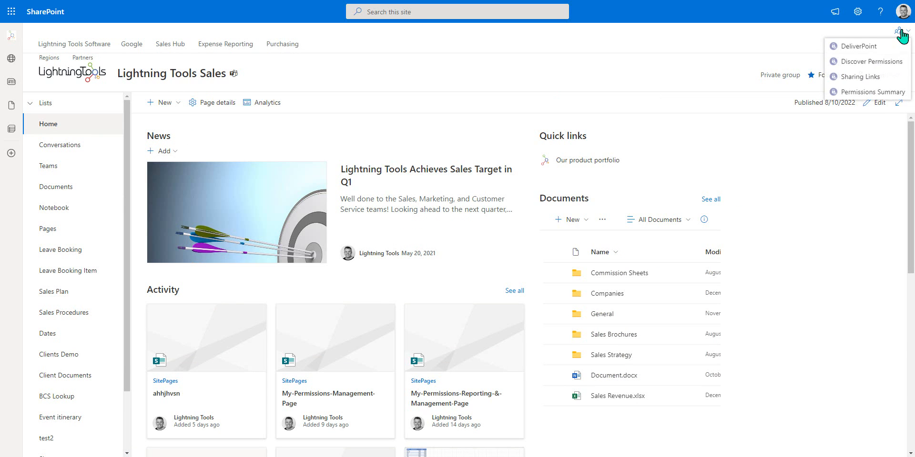
{"action": "left_click", "coordinate": [856, 84]}
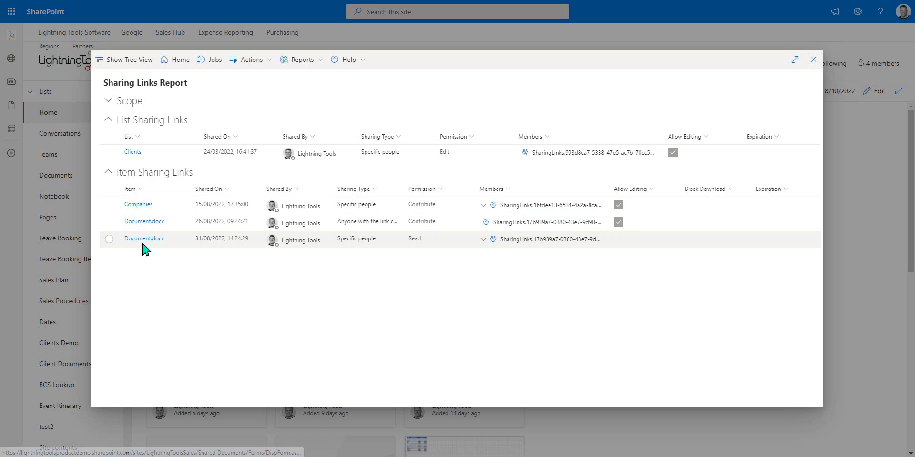
Step: Show the third link's members and select the anyone-with-the-link Document.docx link
{"action": "left_click", "coordinate": [483, 240]}
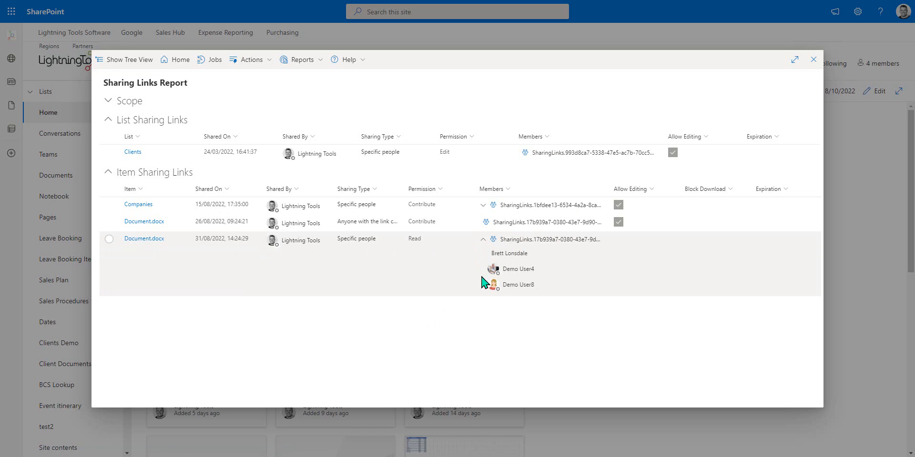
{"action": "left_click_drag", "start_coordinate": [402, 189], "coordinate": [457, 189]}
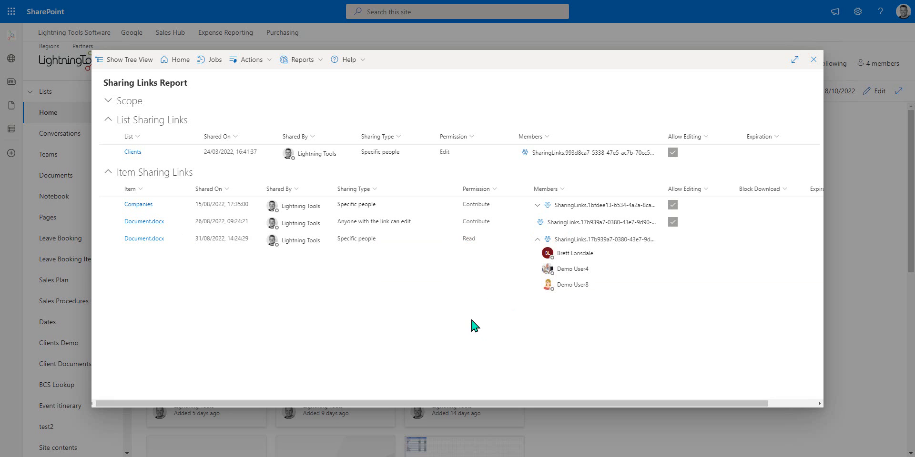
{"action": "left_click", "coordinate": [332, 223]}
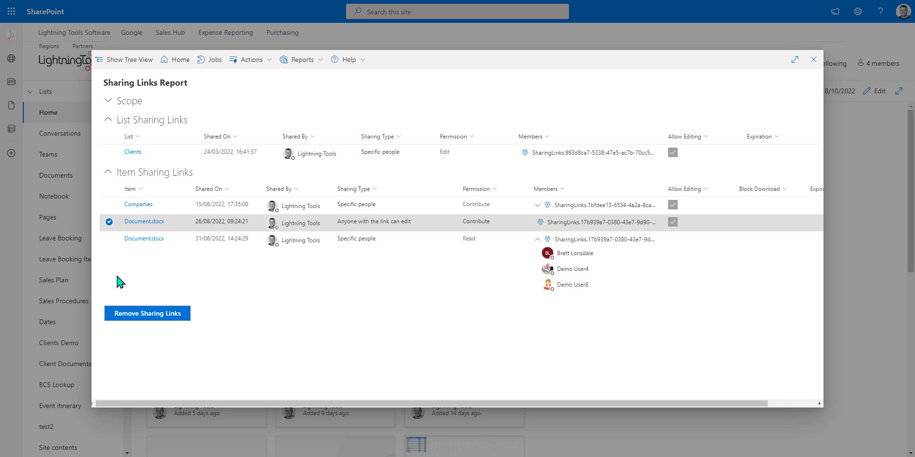
Step: Remove the selected Document.docx sharing link, check the Actions log, and close the report
{"action": "left_click", "coordinate": [156, 315]}
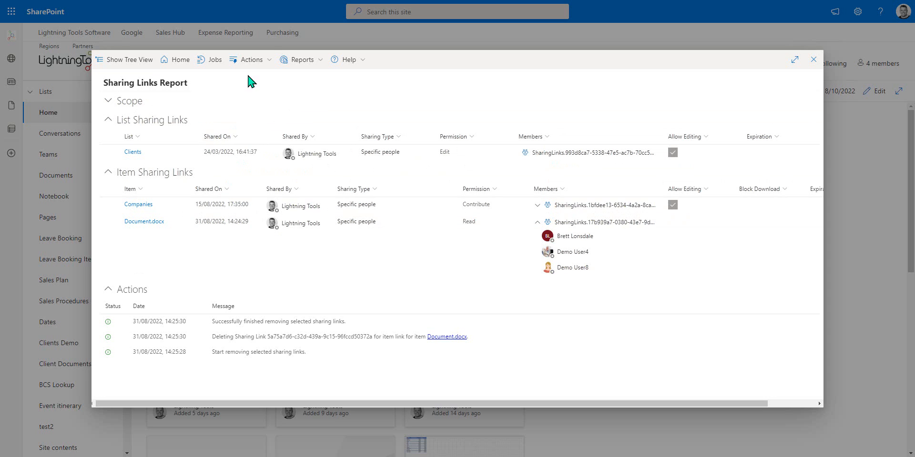
{"action": "left_click", "coordinate": [252, 60]}
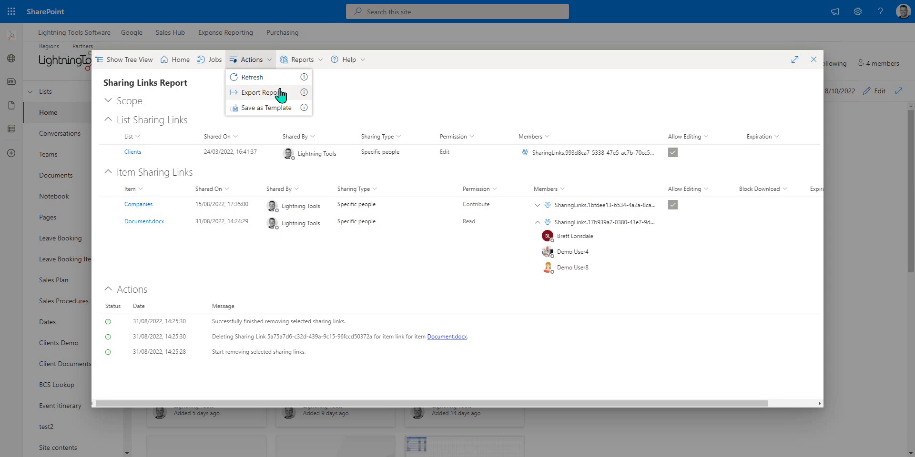
{"action": "left_click_drag", "start_coordinate": [453, 404], "coordinate": [501, 404]}
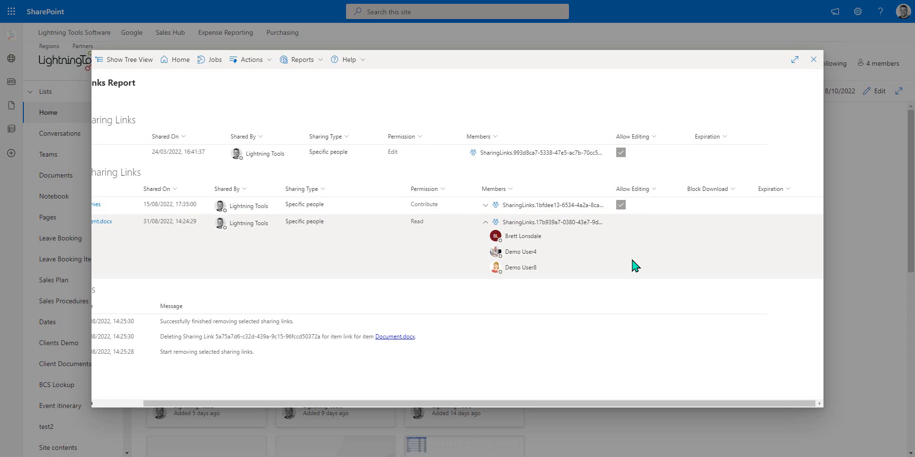
{"action": "left_click", "coordinate": [814, 59]}
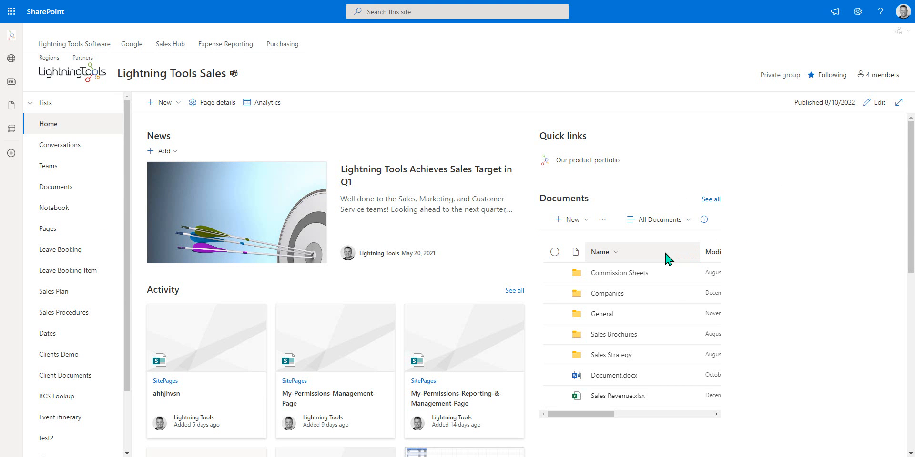
{"action": "left_click", "coordinate": [89, 189]}
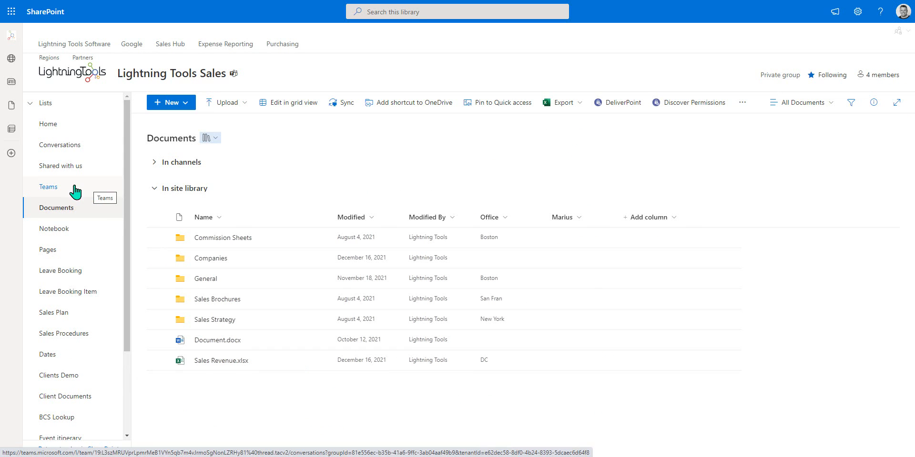
{"action": "left_click", "coordinate": [740, 104]}
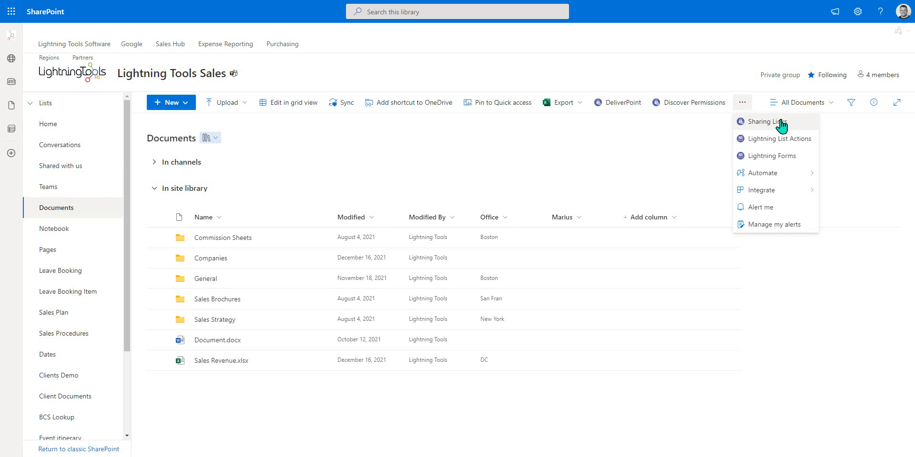
{"action": "left_click", "coordinate": [780, 124]}
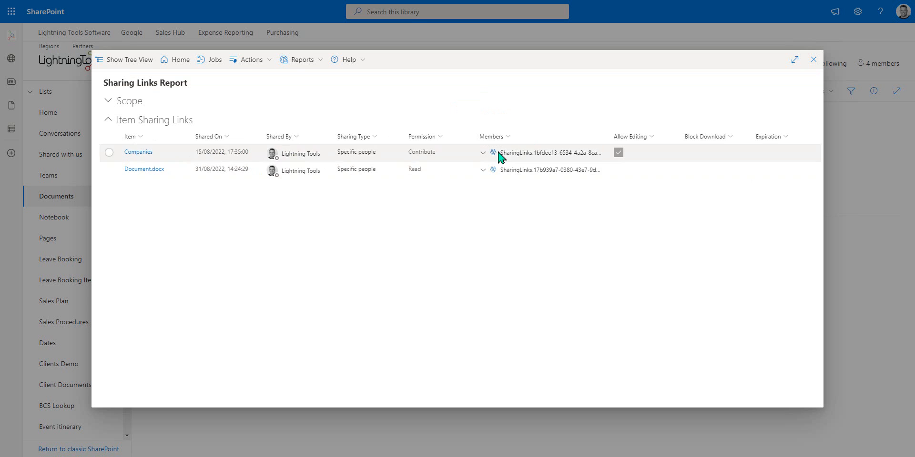
{"action": "left_click", "coordinate": [814, 59]}
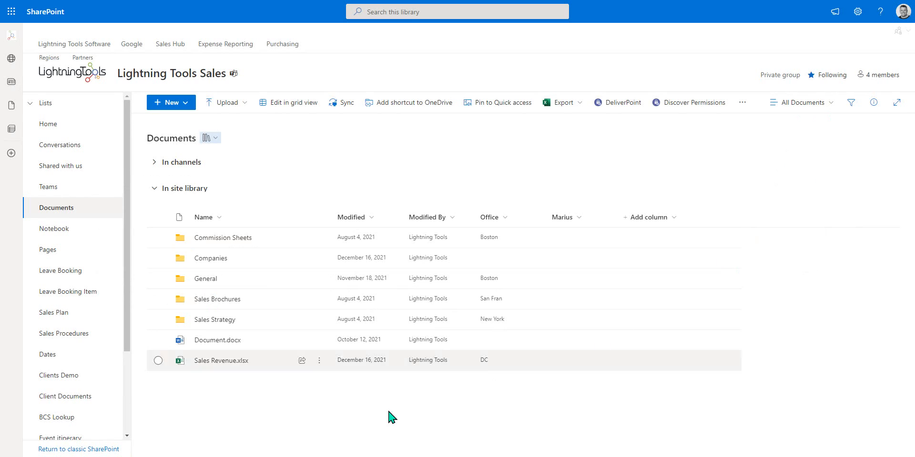
{"action": "left_click", "coordinate": [158, 237]}
{"action": "left_click", "coordinate": [158, 258]}
{"action": "left_click", "coordinate": [158, 279]}
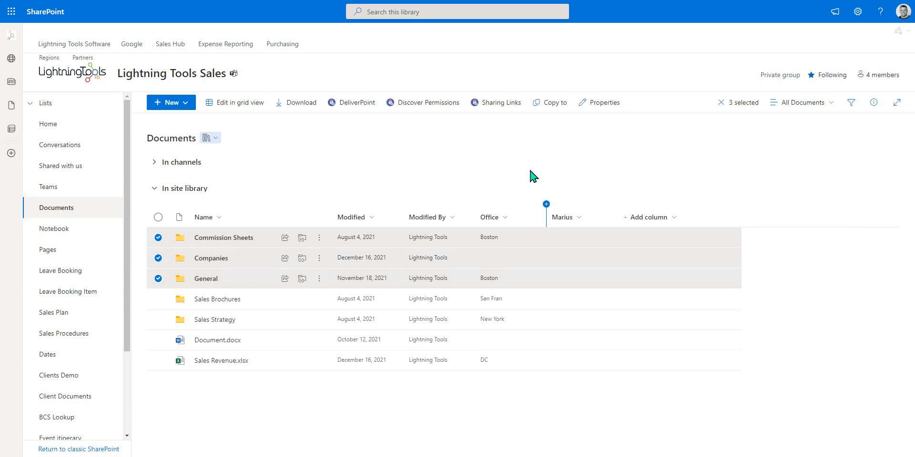
{"action": "left_click", "coordinate": [319, 238]}
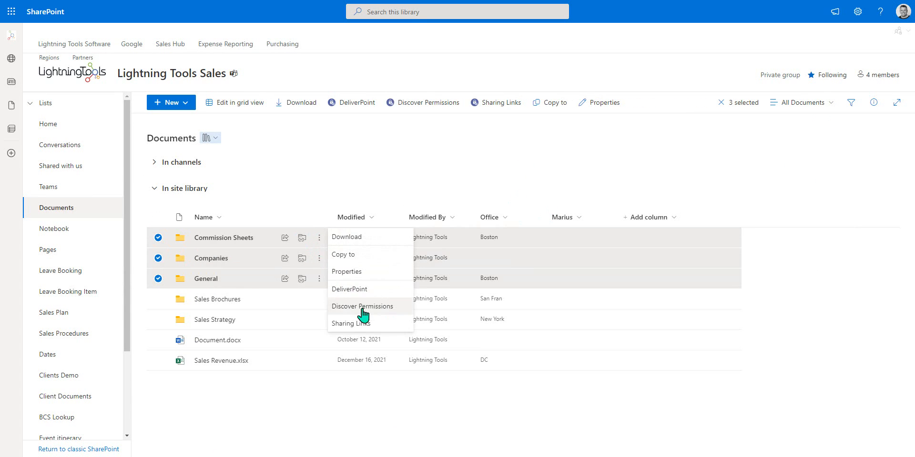
{"action": "left_click", "coordinate": [366, 324]}
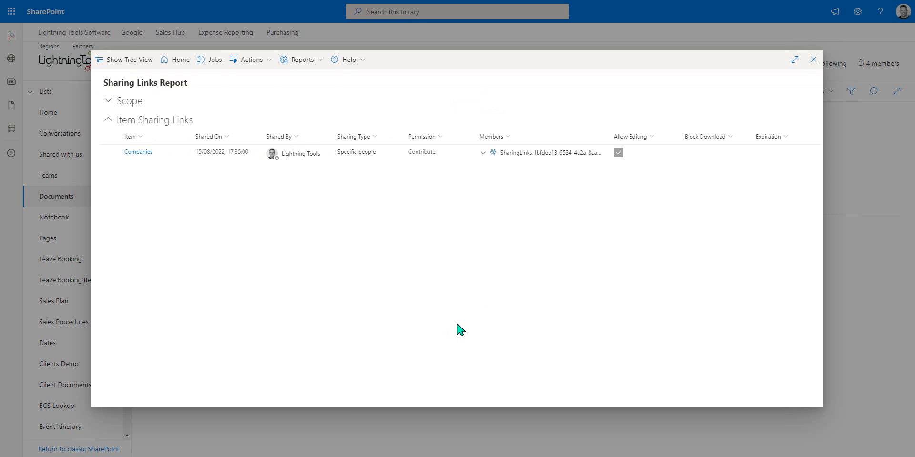
{"action": "left_click", "coordinate": [813, 60]}
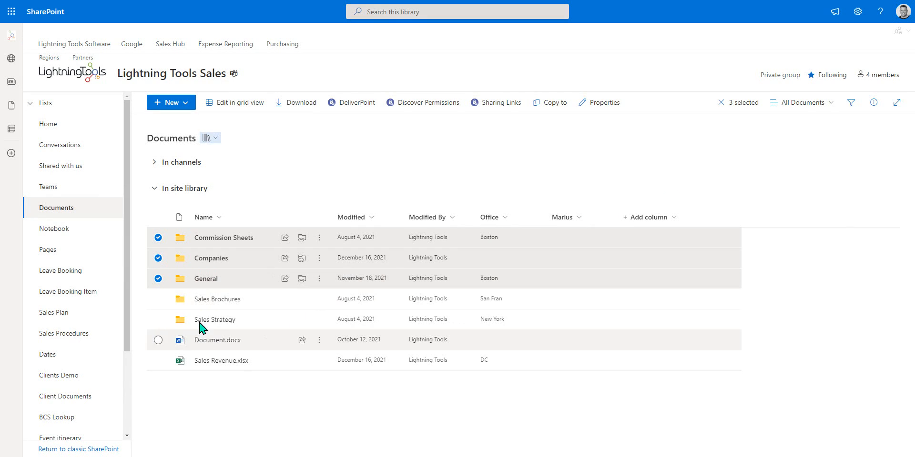
{"action": "left_click", "coordinate": [158, 279]}
{"action": "left_click", "coordinate": [159, 238]}
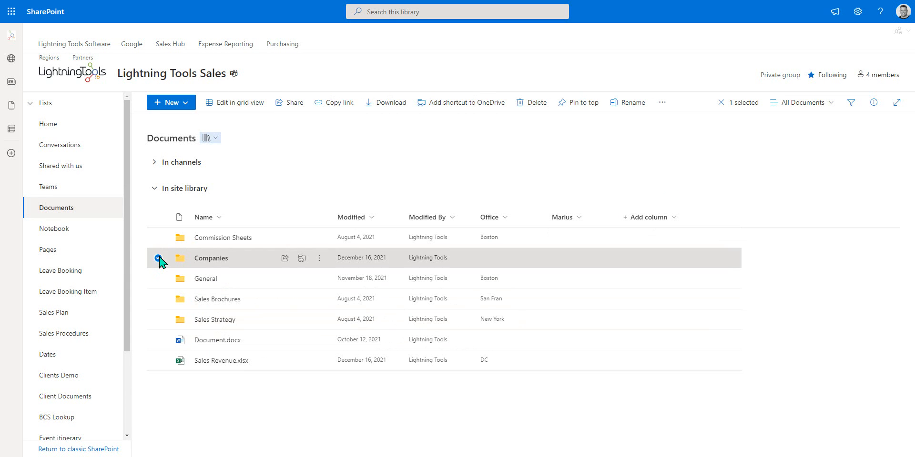
{"action": "left_click", "coordinate": [159, 258]}
{"action": "left_click", "coordinate": [70, 125]}
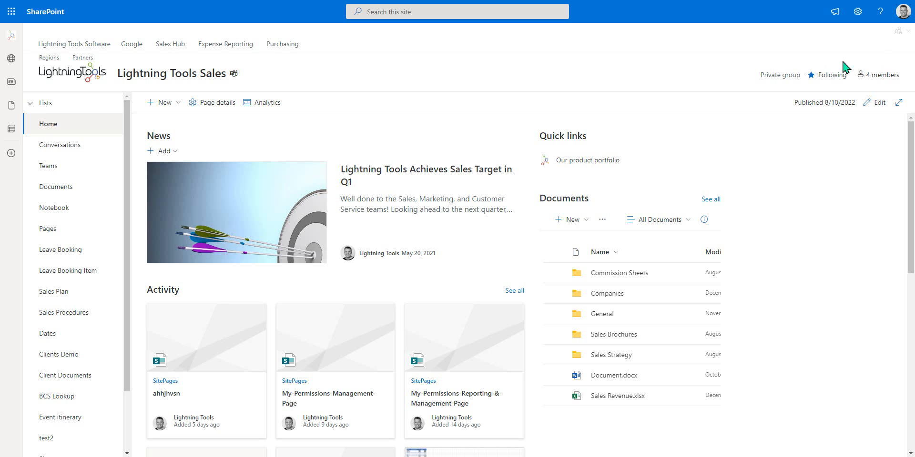
Step: Choose Permissions Summary from the site's DeliverPoint reports menu
{"action": "left_click", "coordinate": [909, 32]}
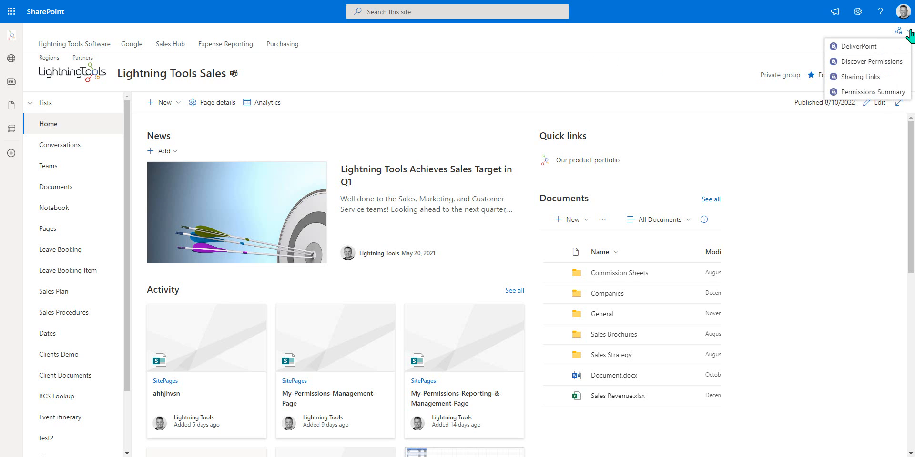
{"action": "left_click", "coordinate": [879, 93]}
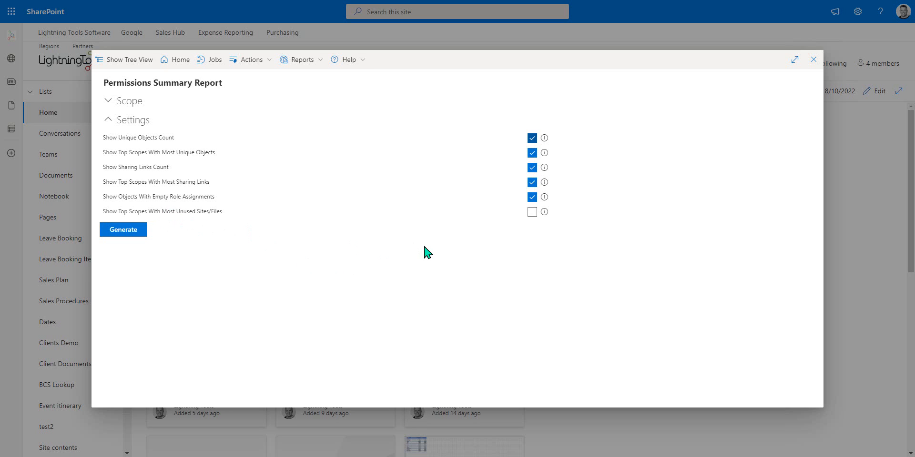
Step: Include top scopes with most unused sites/files over range -182 to 0, then generate
{"action": "left_click", "coordinate": [532, 212]}
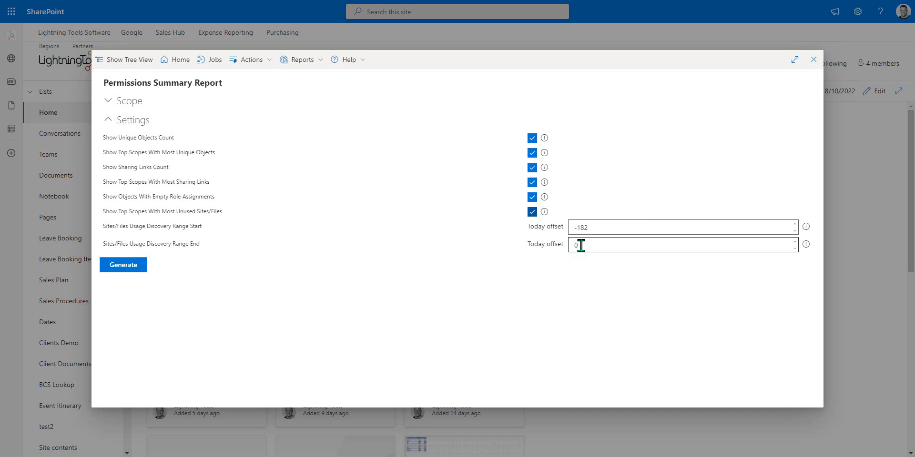
{"action": "left_click", "coordinate": [591, 228]}
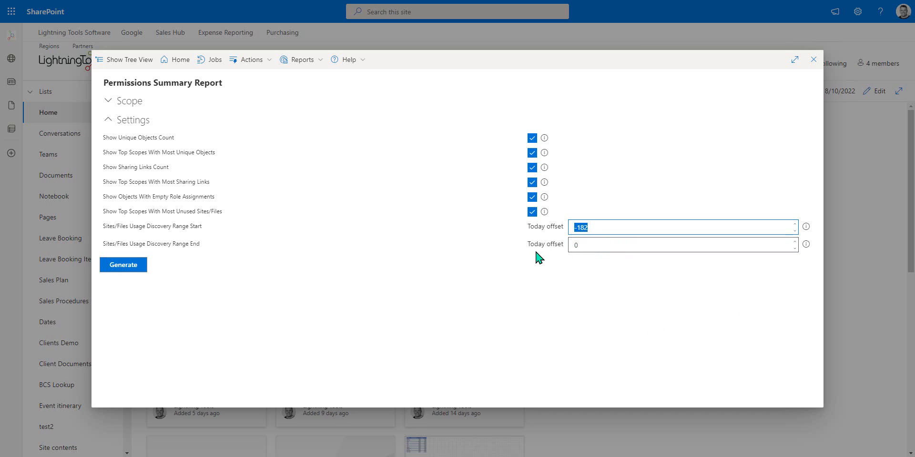
{"action": "left_click", "coordinate": [140, 267]}
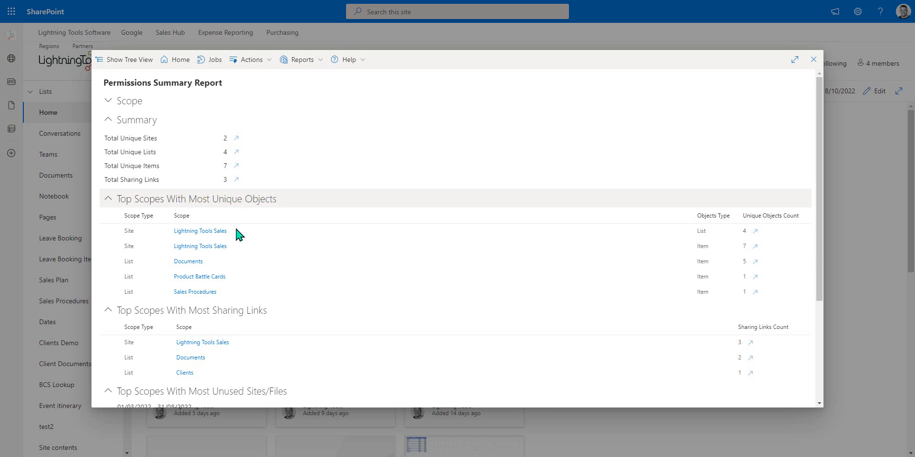
Step: Review the summary and open the Unique Objects list for the two unique sites
{"action": "scroll", "coordinate": [223, 358], "scroll_direction": "down", "scroll_amount": 2}
{"action": "scroll", "coordinate": [223, 359], "scroll_direction": "down", "scroll_amount": 2}
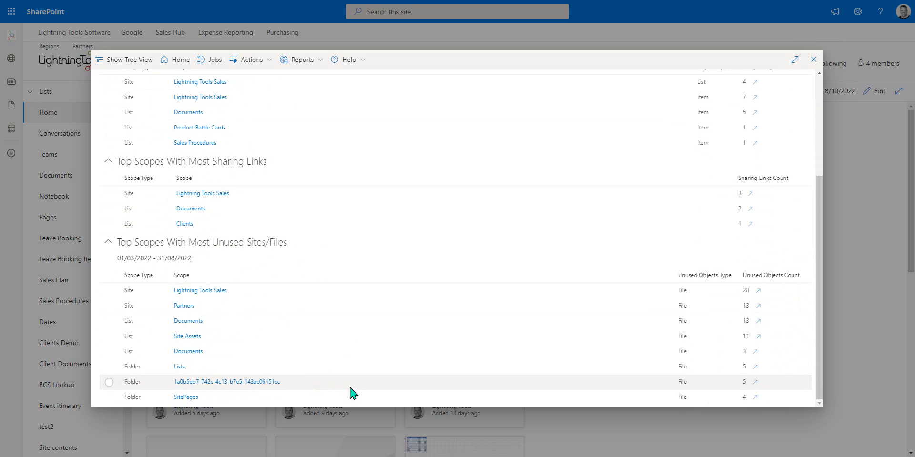
{"action": "scroll", "coordinate": [478, 359], "scroll_direction": "up", "scroll_amount": 2}
{"action": "scroll", "coordinate": [478, 358], "scroll_direction": "up", "scroll_amount": 2}
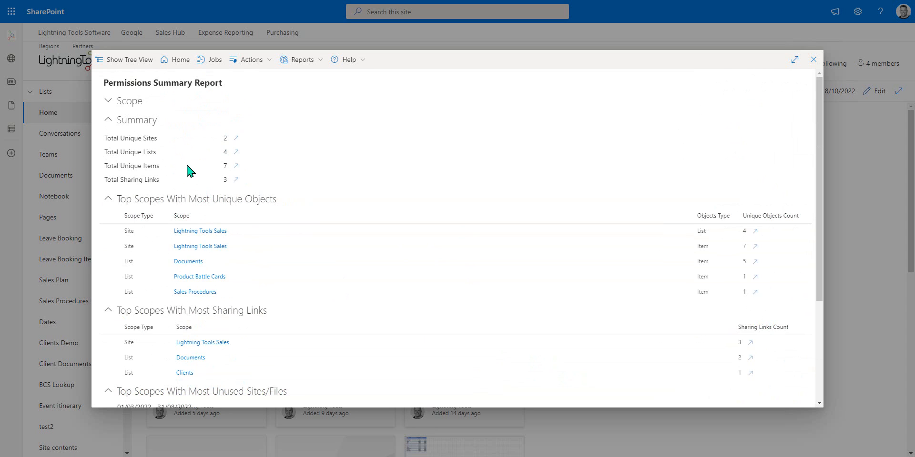
{"action": "left_click", "coordinate": [236, 138]}
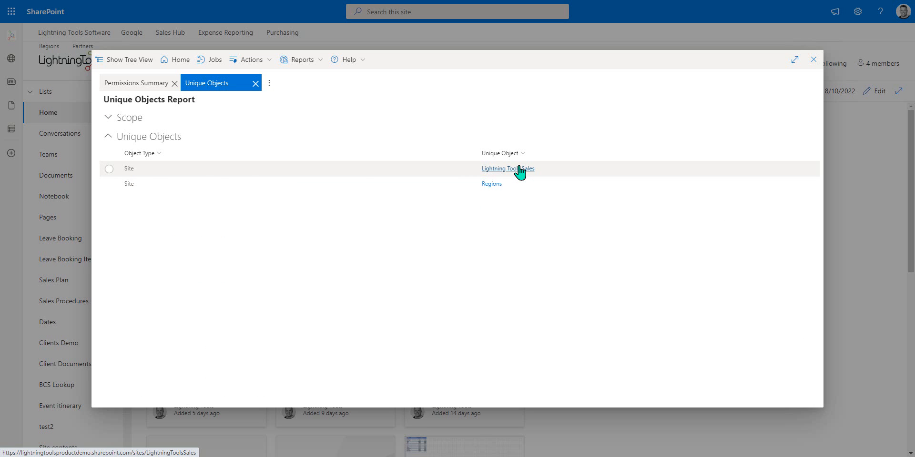
Step: Drill from the summary into unique lists, then unique items, then the sharing links total
{"action": "left_click", "coordinate": [144, 83]}
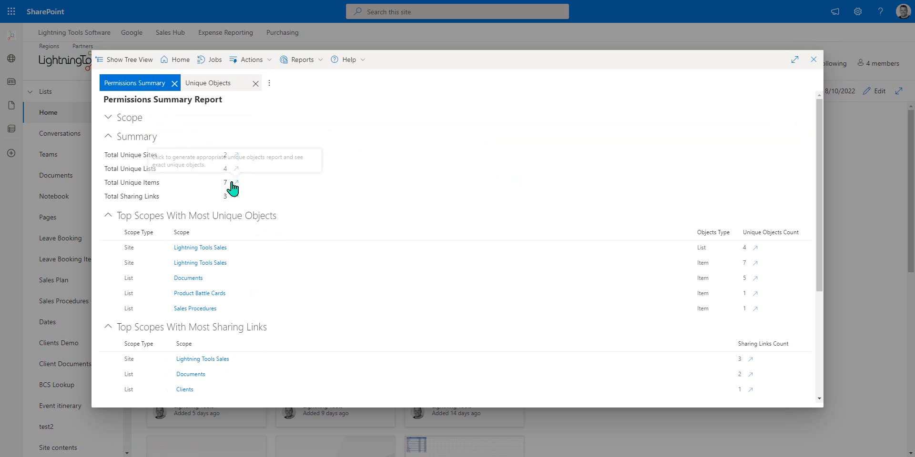
{"action": "left_click", "coordinate": [235, 170]}
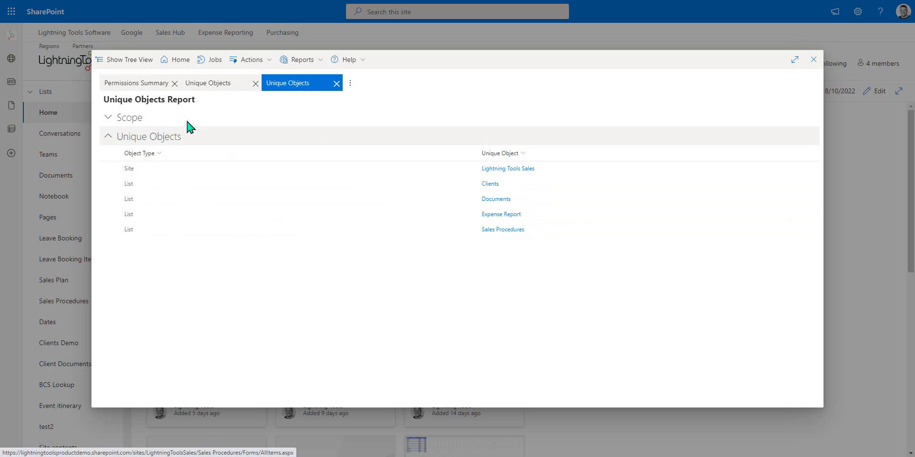
{"action": "left_click", "coordinate": [136, 84]}
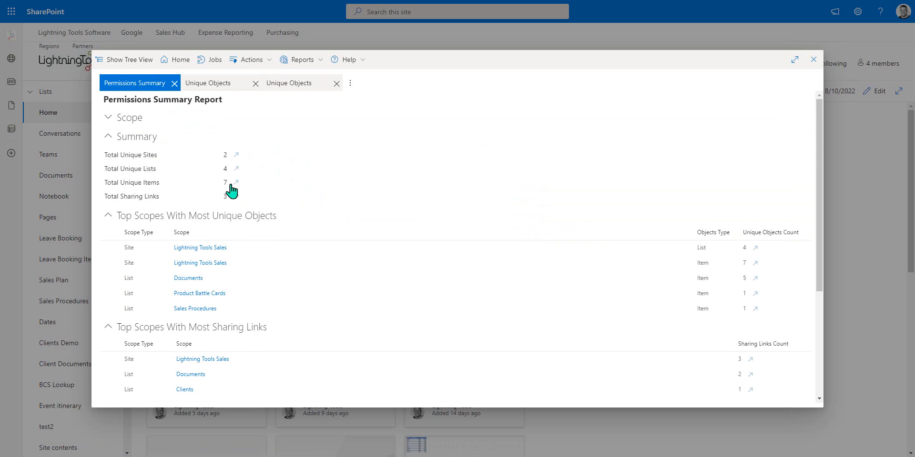
{"action": "left_click", "coordinate": [235, 184]}
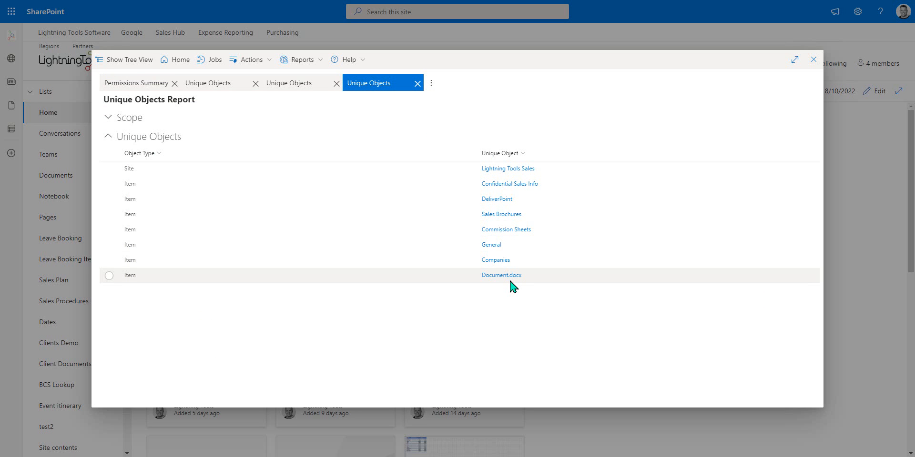
{"action": "left_click", "coordinate": [143, 83]}
{"action": "left_click", "coordinate": [236, 196]}
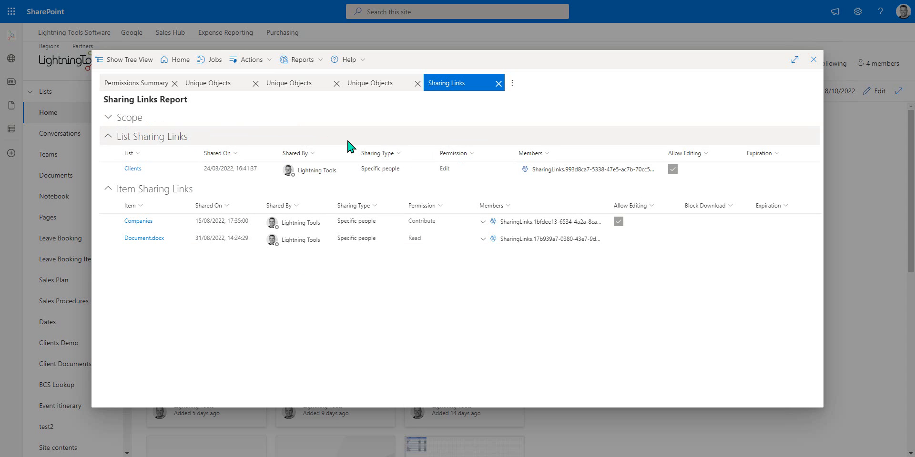
Step: Go back to the unique items list and run Discover Permissions on Commission Sheets
{"action": "left_click", "coordinate": [374, 85]}
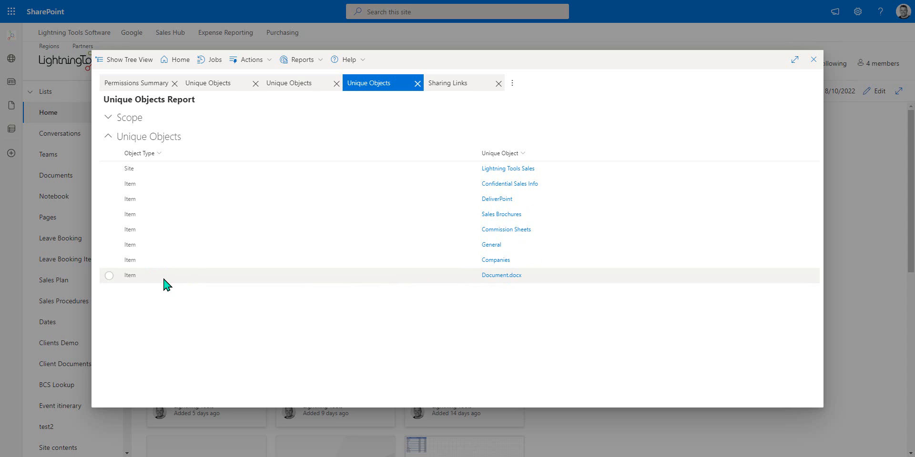
{"action": "left_click", "coordinate": [109, 229]}
{"action": "left_click", "coordinate": [284, 61]}
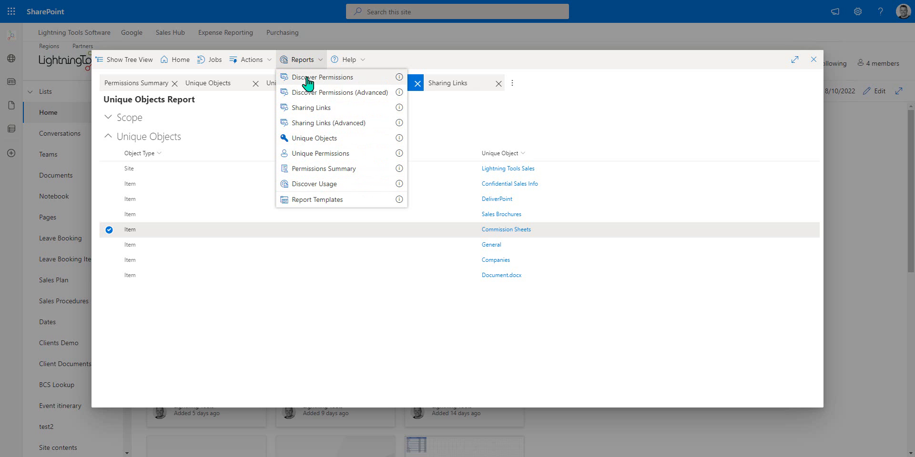
{"action": "left_click", "coordinate": [363, 80]}
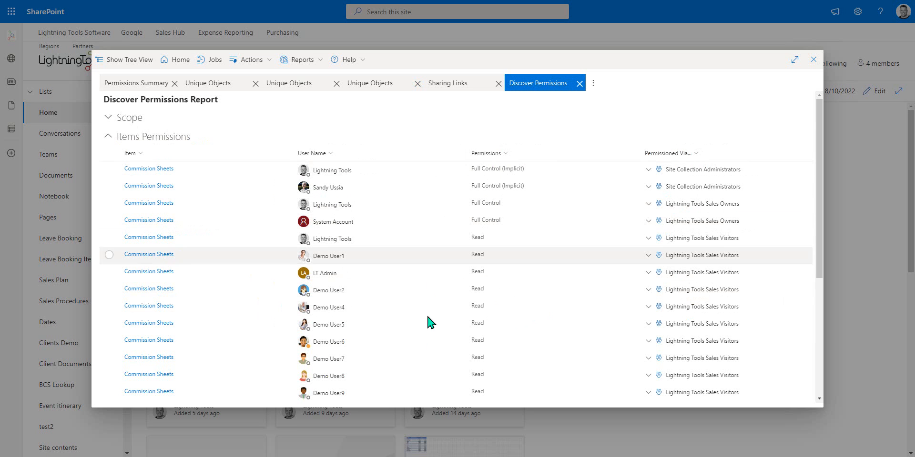
Step: Add Lightning Tools Sales to the selection alongside Commission Sheets and bring up the Reports list
{"action": "scroll", "coordinate": [425, 381], "scroll_direction": "down", "scroll_amount": 5}
{"action": "scroll", "coordinate": [405, 343], "scroll_direction": "up", "scroll_amount": 5}
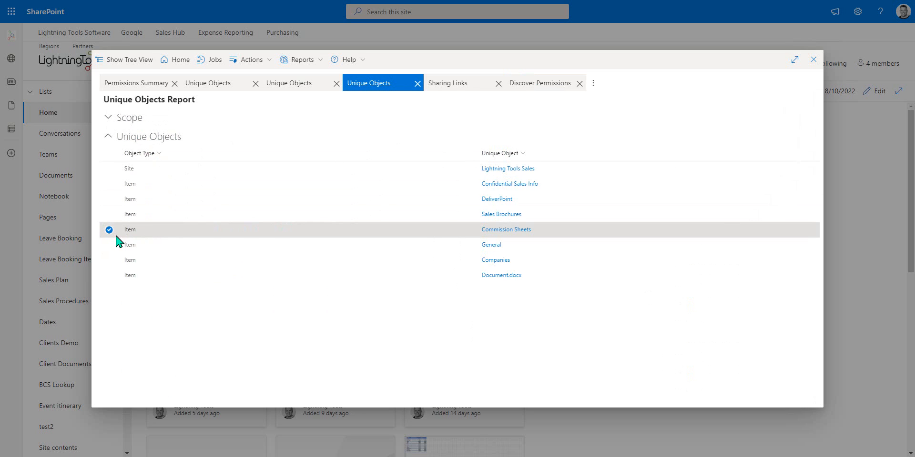
{"action": "left_click", "coordinate": [112, 169]}
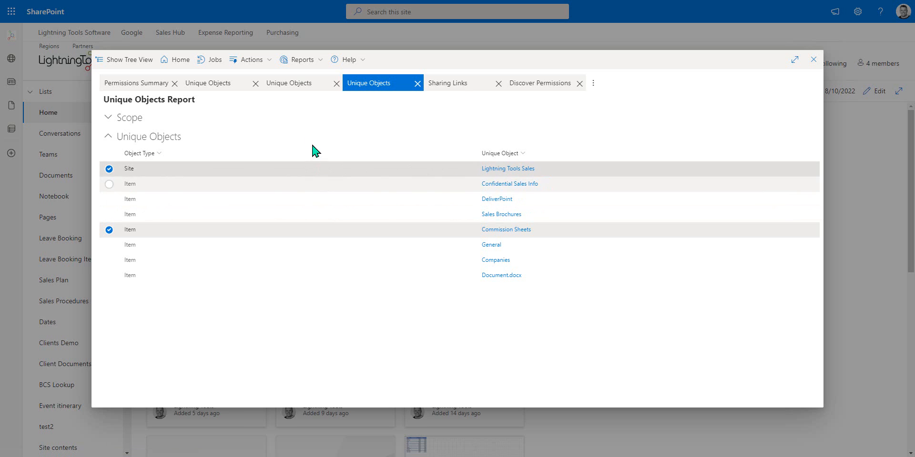
{"action": "left_click", "coordinate": [307, 61]}
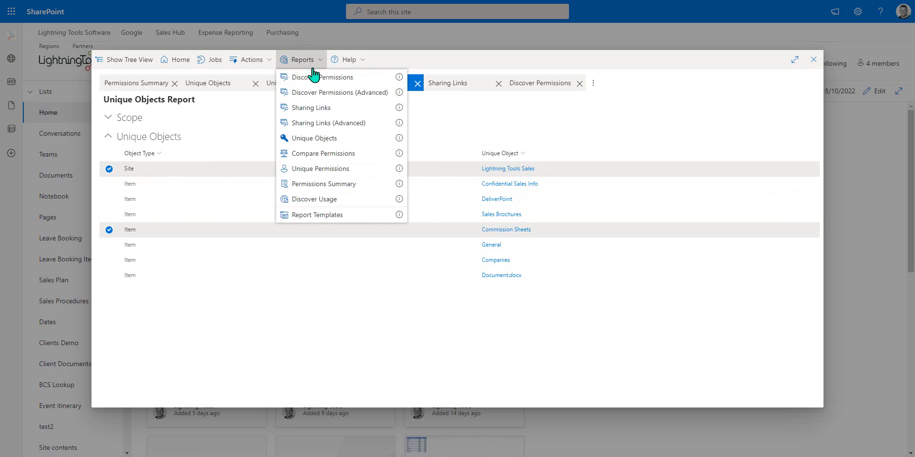
Step: Compare permissions of Lightning Tools Sales and Commission Sheets, and glance at the report's actions
{"action": "left_click", "coordinate": [344, 154]}
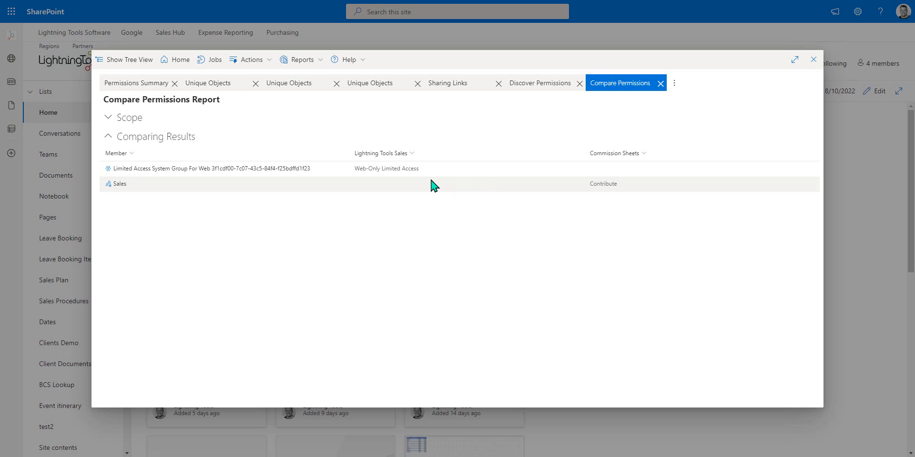
{"action": "left_click", "coordinate": [257, 60]}
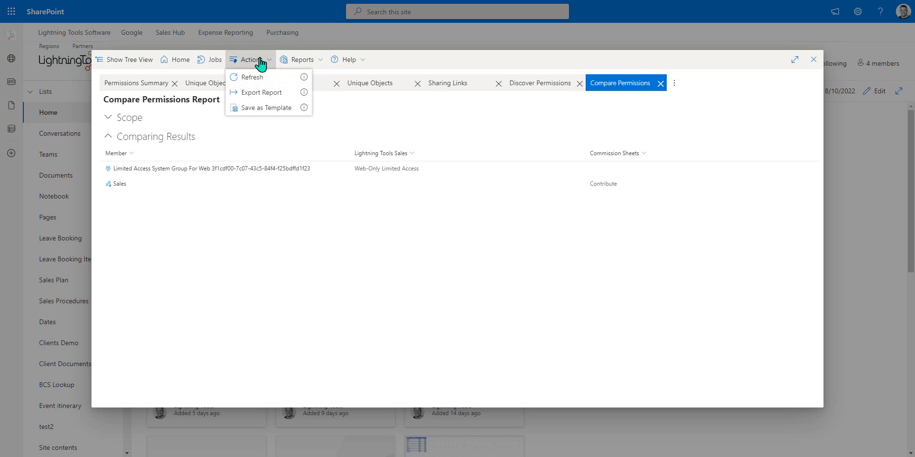
{"action": "left_click", "coordinate": [490, 296]}
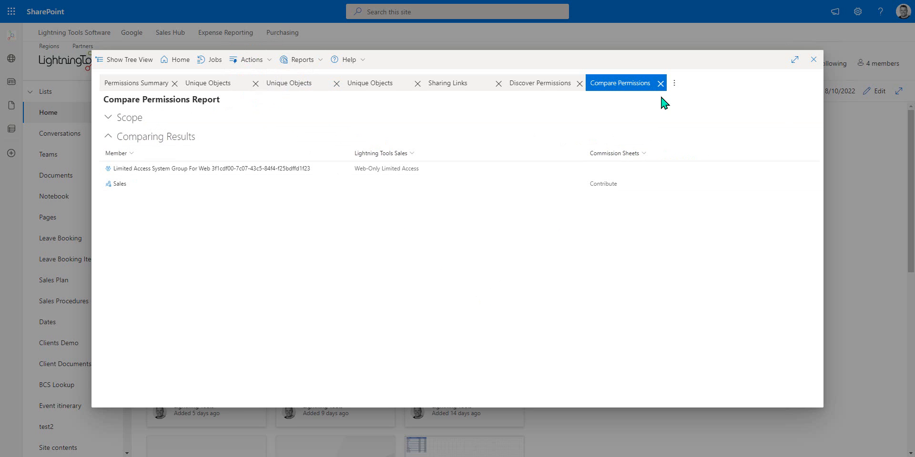
Step: Close the Compare Permissions, Discover Permissions and Sharing Links report tabs
{"action": "left_click", "coordinate": [661, 83]}
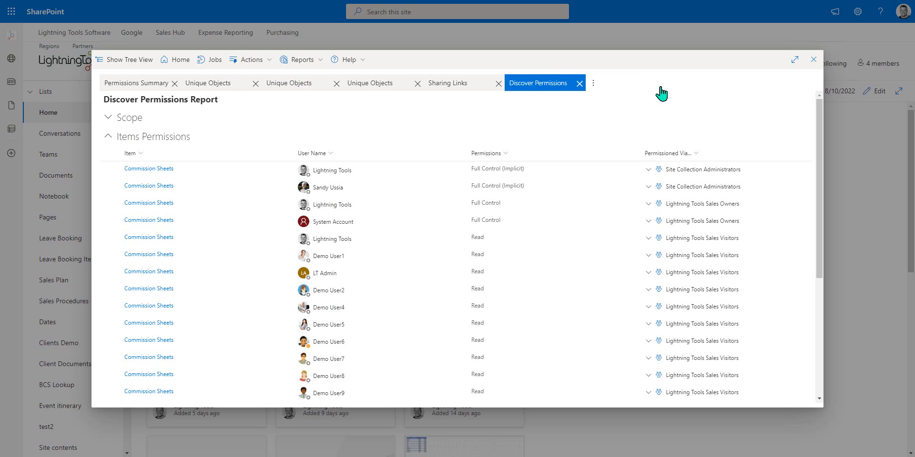
{"action": "left_click", "coordinate": [580, 83]}
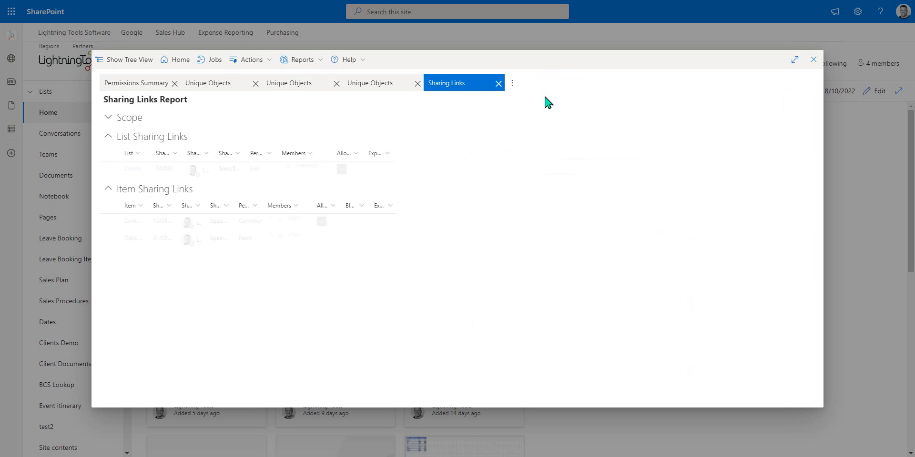
{"action": "left_click", "coordinate": [498, 84]}
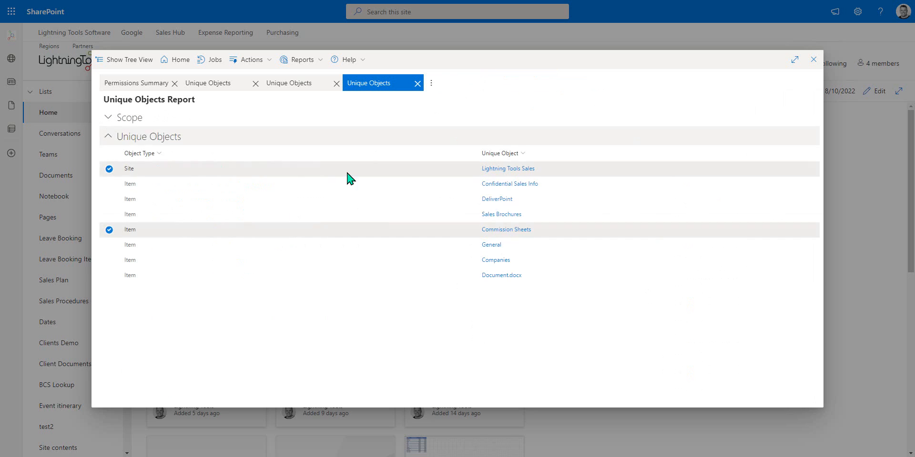
Step: Deselect Lightning Tools Sales and browse the report actions and permission management options
{"action": "left_click", "coordinate": [109, 170]}
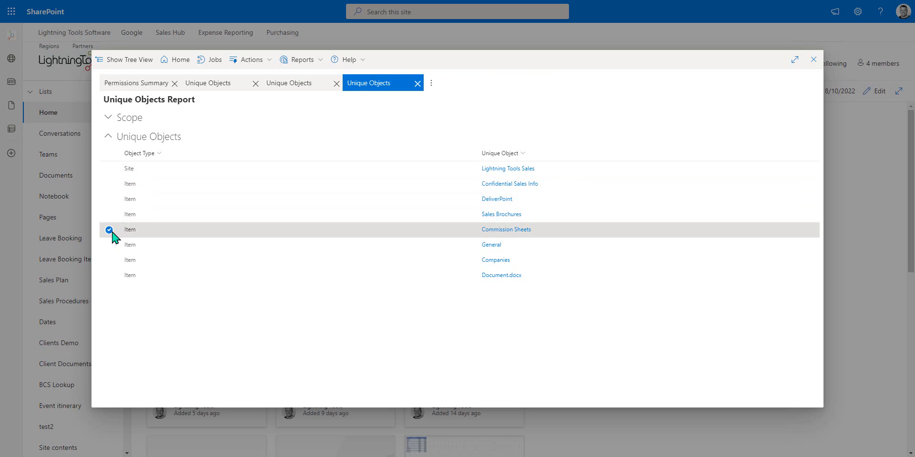
{"action": "left_click", "coordinate": [241, 62]}
{"action": "mouse_move", "coordinate": [291, 142]}
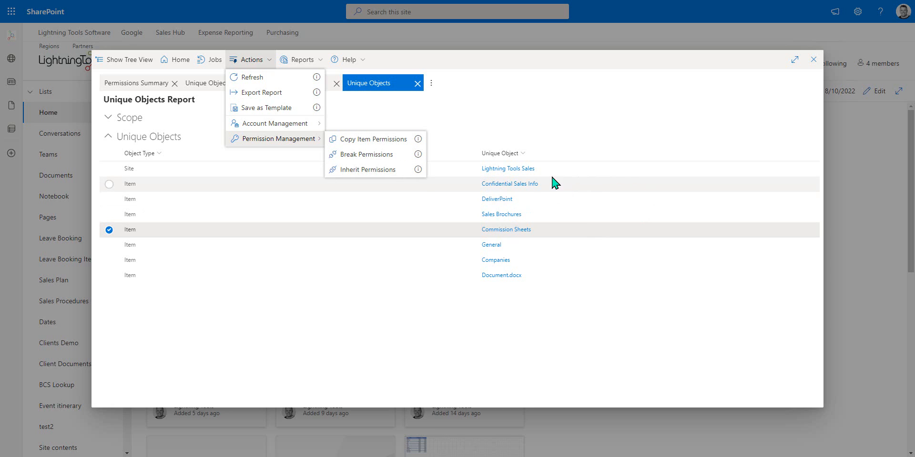
{"action": "left_click", "coordinate": [505, 384]}
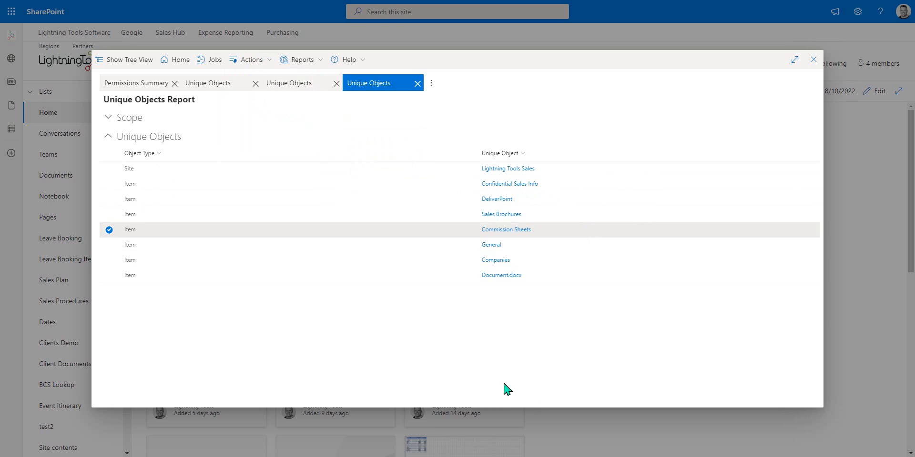
Step: Close the unique items, unique lists and Unique Objects tabs, then the DeliverPoint window
{"action": "left_click", "coordinate": [417, 84]}
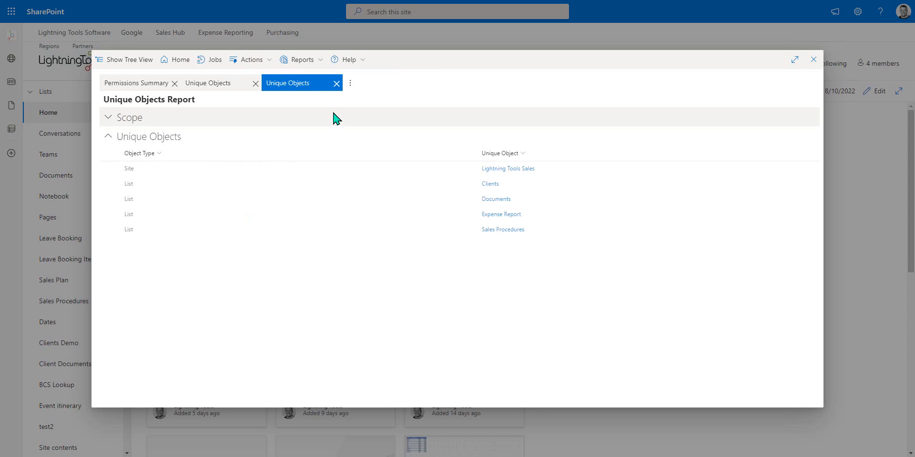
{"action": "left_click", "coordinate": [337, 84]}
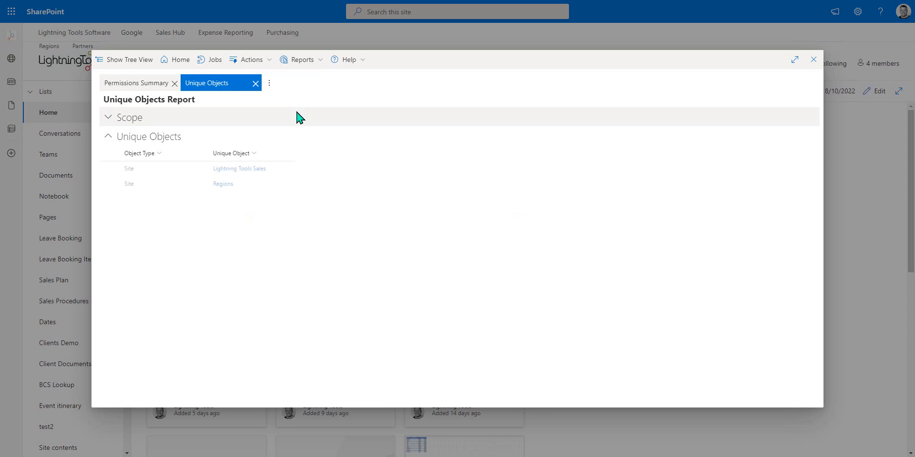
{"action": "left_click", "coordinate": [254, 84]}
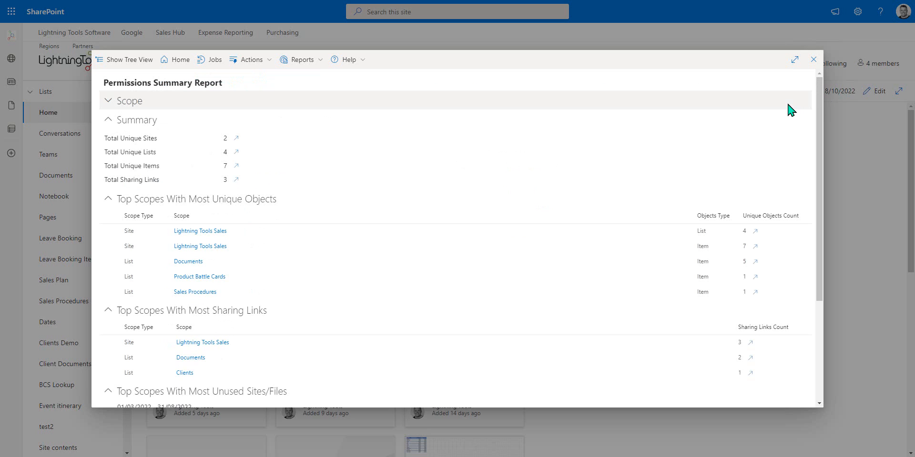
{"action": "left_click", "coordinate": [813, 59]}
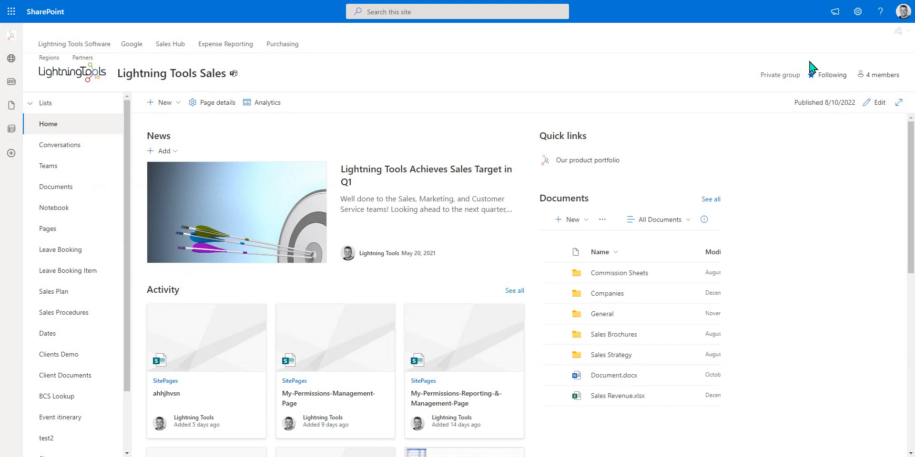
Step: Relaunch DeliverPoint for Lightning Tools Sales and bring up the Reports list
{"action": "left_click", "coordinate": [902, 31]}
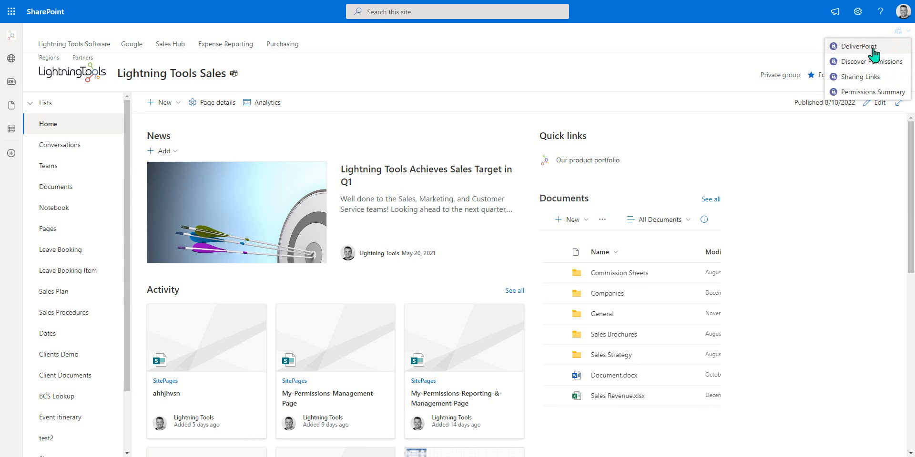
{"action": "left_click", "coordinate": [852, 47]}
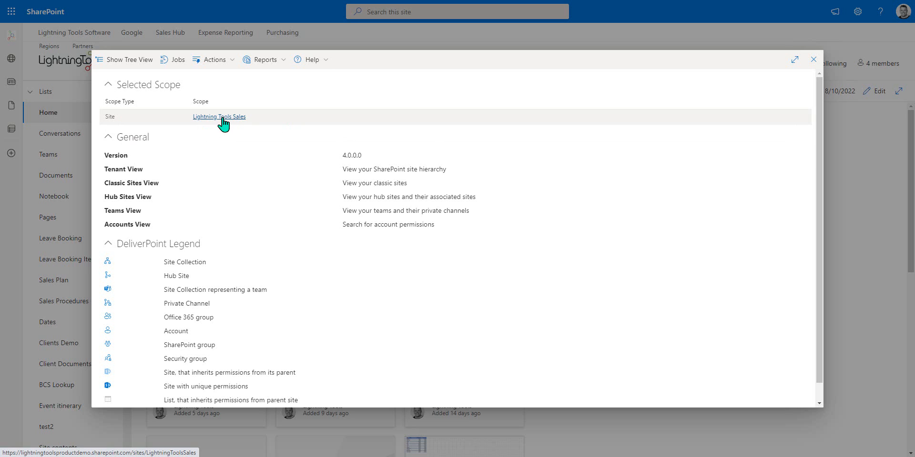
{"action": "left_click", "coordinate": [284, 64]}
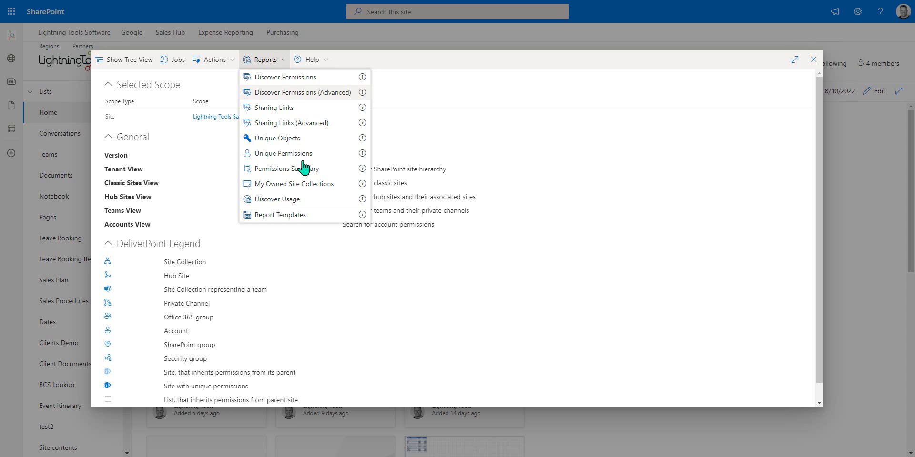
Step: Start a new Discover Permissions report including unique subsites, lists, items, sharing links and folder structure
{"action": "left_click", "coordinate": [315, 93]}
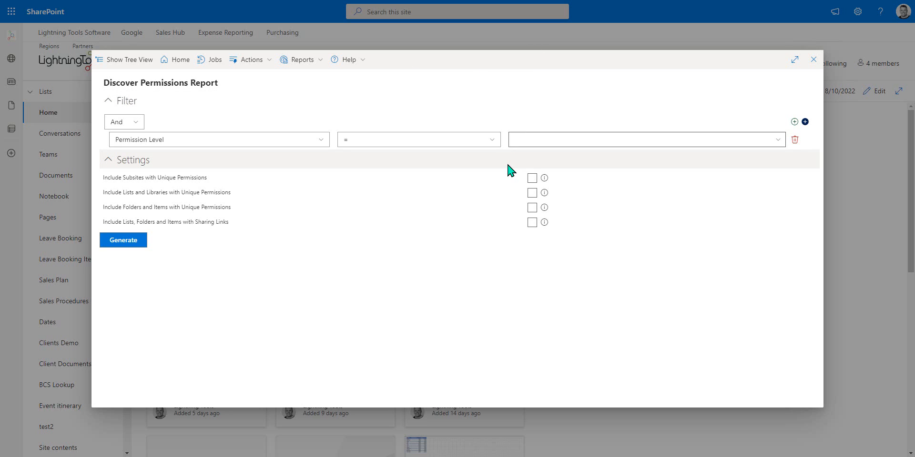
{"action": "left_click", "coordinate": [532, 178]}
{"action": "left_click", "coordinate": [534, 192]}
{"action": "left_click", "coordinate": [534, 207]}
{"action": "left_click", "coordinate": [534, 221]}
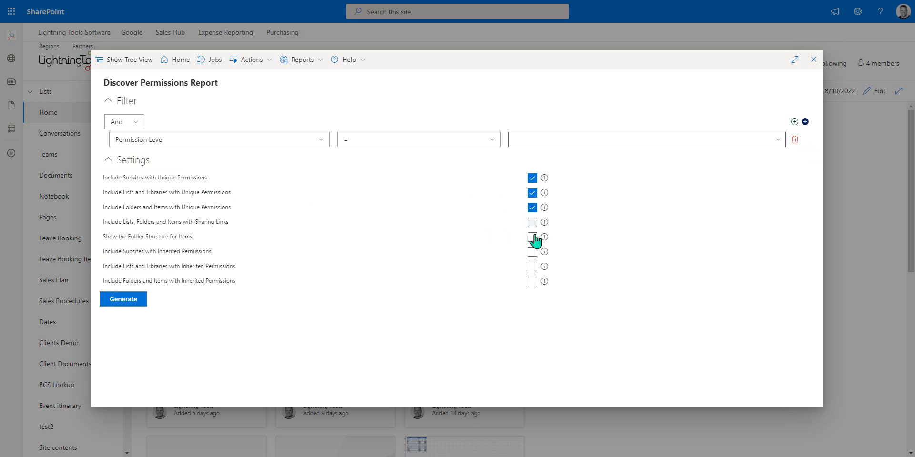
{"action": "left_click", "coordinate": [533, 236]}
{"action": "triple_click", "coordinate": [165, 237]}
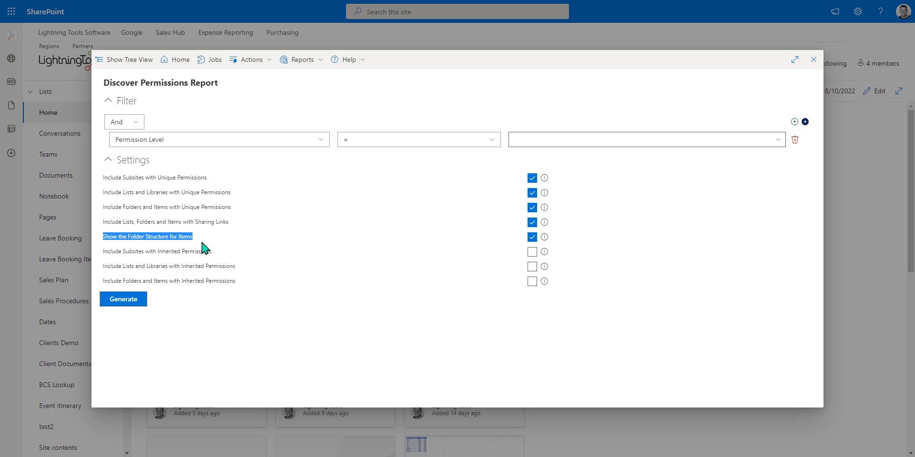
{"action": "left_click", "coordinate": [576, 350]}
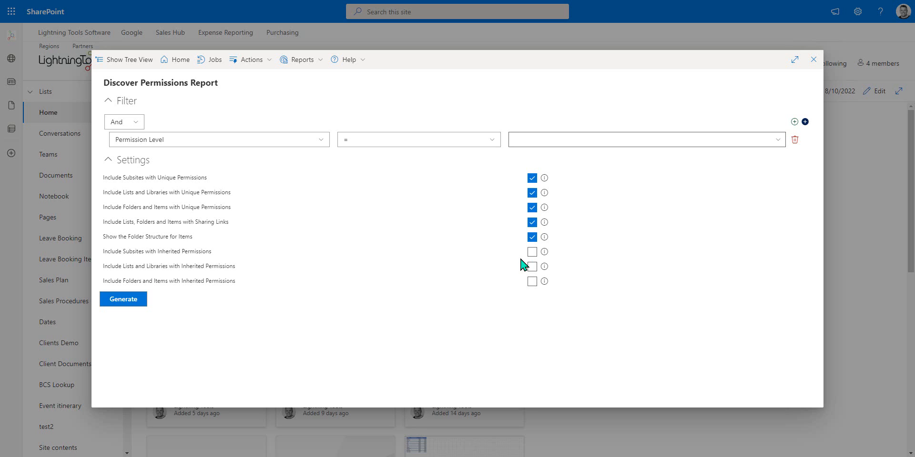
Step: Keep Permission Level as the filter field and generate the report
{"action": "left_click", "coordinate": [319, 143]}
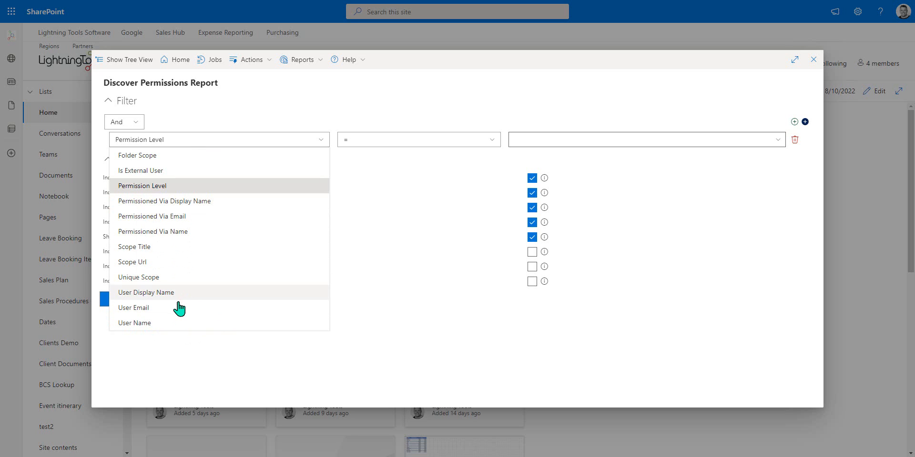
{"action": "left_click", "coordinate": [336, 375]}
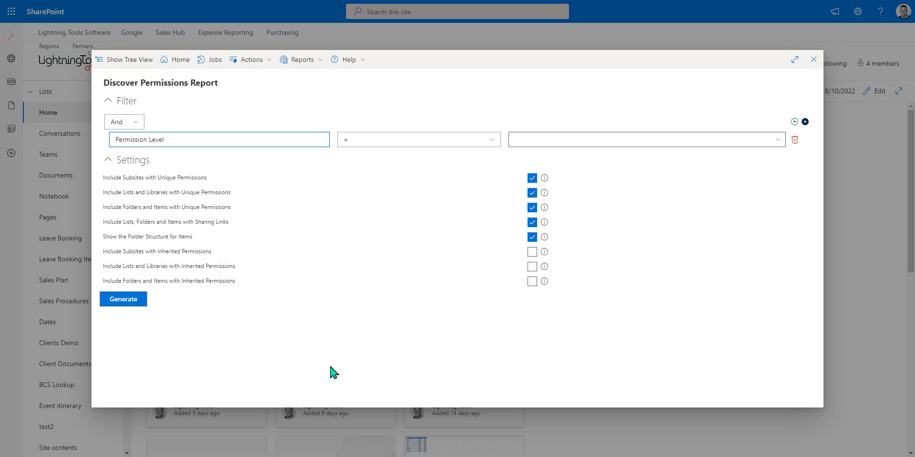
{"action": "left_click", "coordinate": [125, 301]}
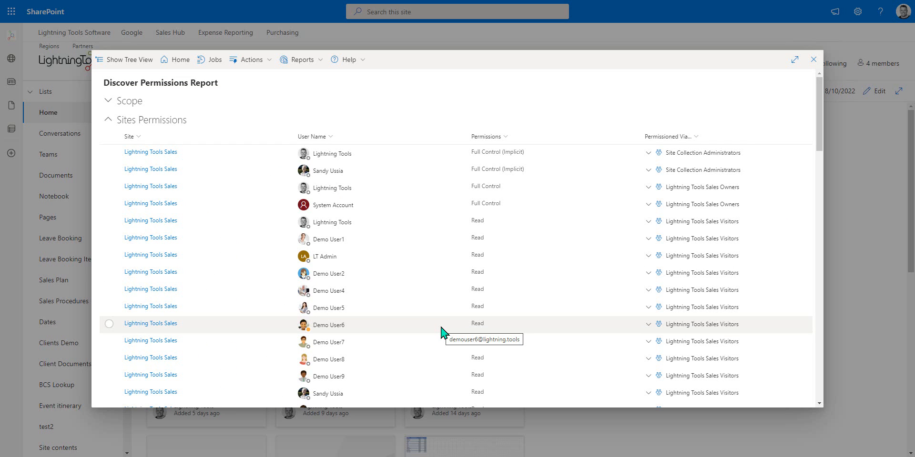
Step: Browse page 3 of site permissions and pages 4 and 6 of list permissions
{"action": "scroll", "coordinate": [241, 196], "scroll_direction": "down", "scroll_amount": 5}
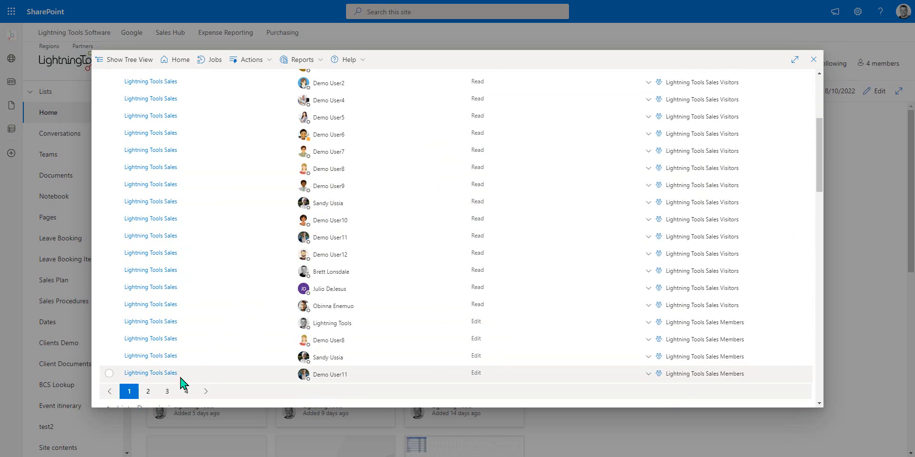
{"action": "left_click", "coordinate": [167, 391]}
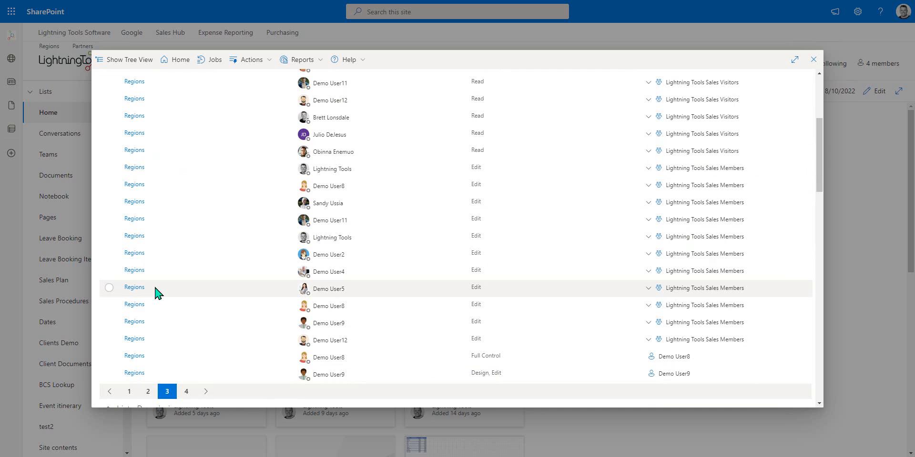
{"action": "scroll", "coordinate": [189, 286], "scroll_direction": "down", "scroll_amount": 3}
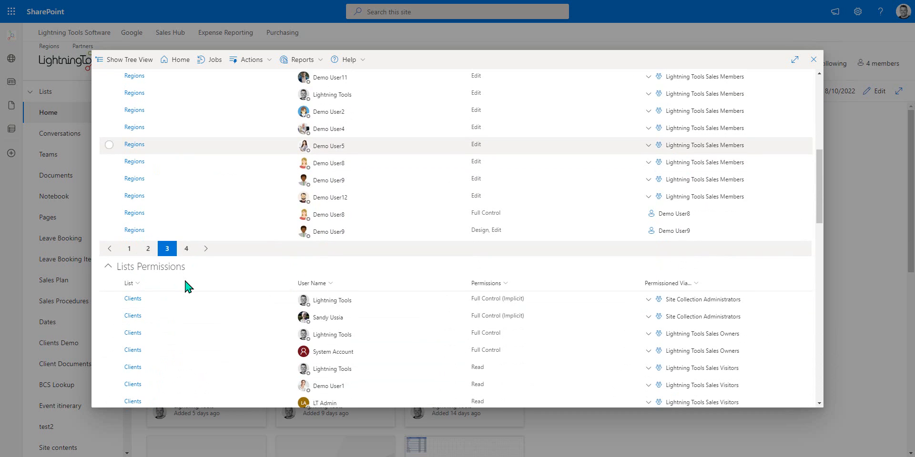
{"action": "scroll", "coordinate": [189, 286], "scroll_direction": "down", "scroll_amount": 4}
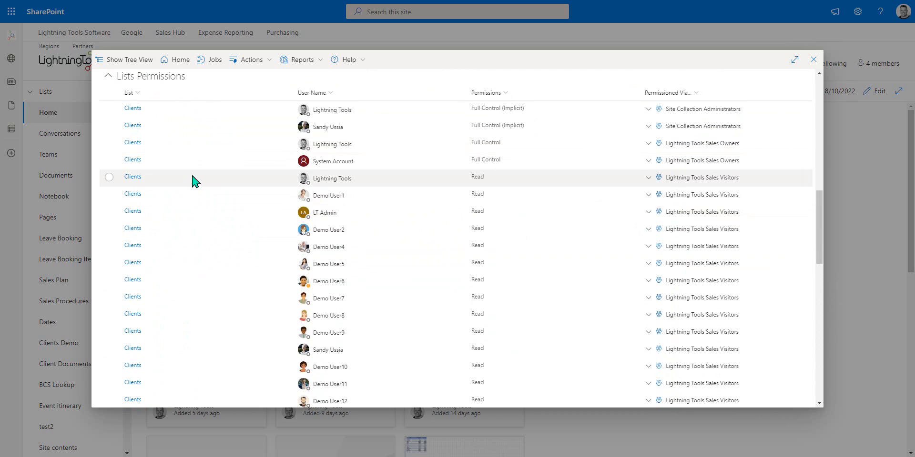
{"action": "scroll", "coordinate": [173, 153], "scroll_direction": "down", "scroll_amount": 4}
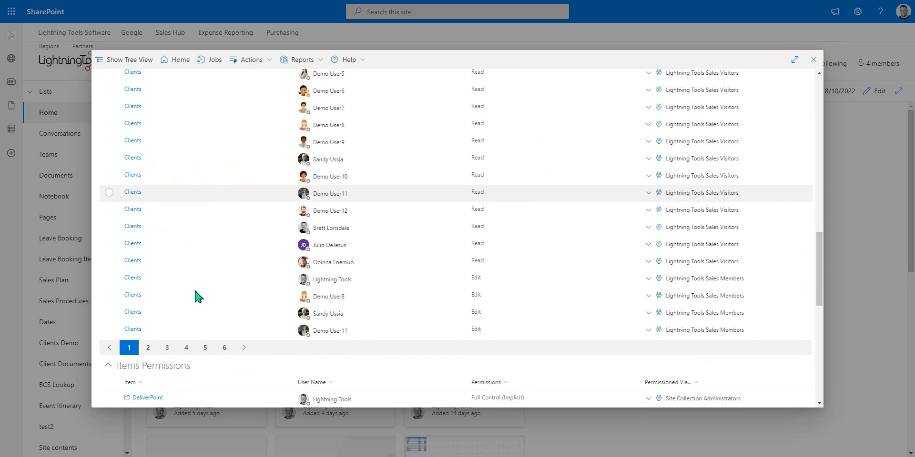
{"action": "left_click", "coordinate": [186, 347]}
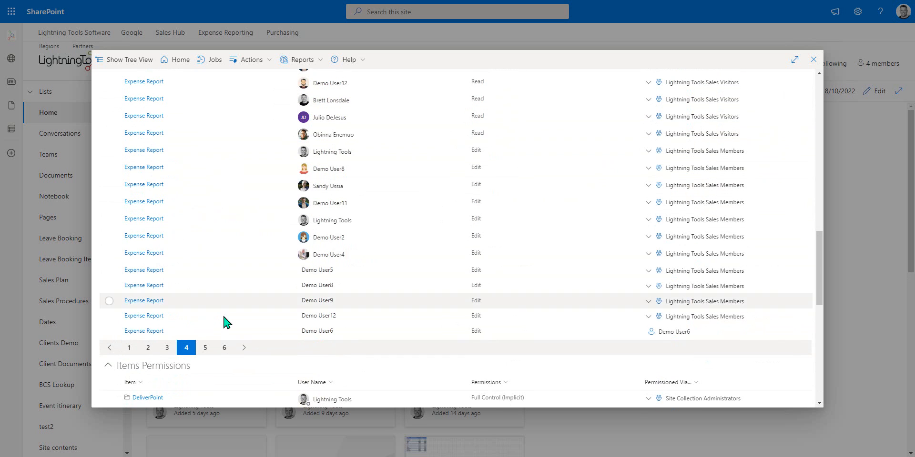
{"action": "left_click", "coordinate": [224, 347]}
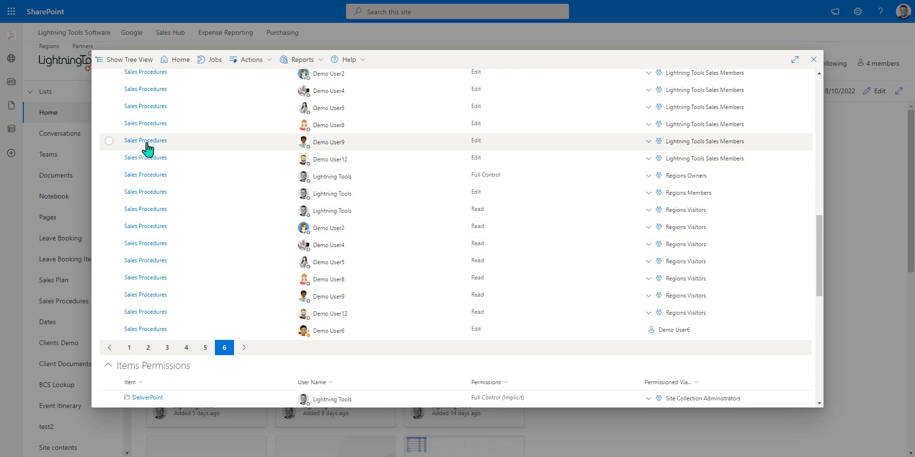
Step: View page 9 of item permissions, then return to the top and open Actions
{"action": "scroll", "coordinate": [152, 158], "scroll_direction": "down", "scroll_amount": 5}
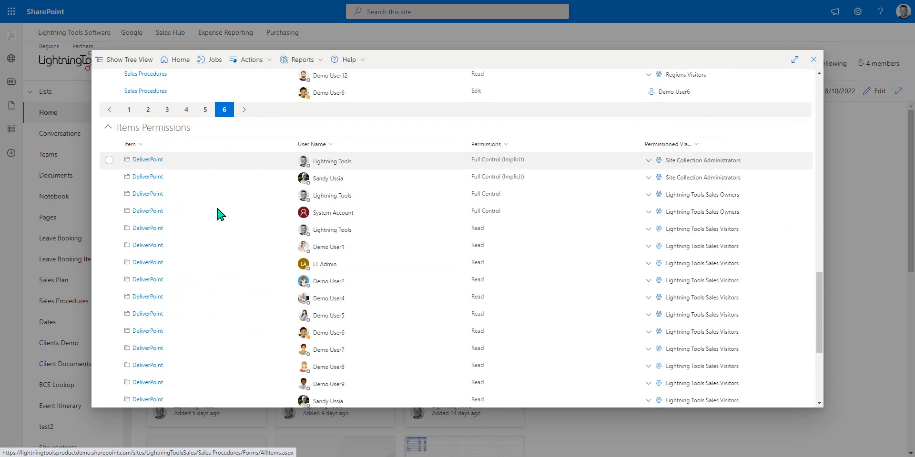
{"action": "scroll", "coordinate": [222, 267], "scroll_direction": "down", "scroll_amount": 5}
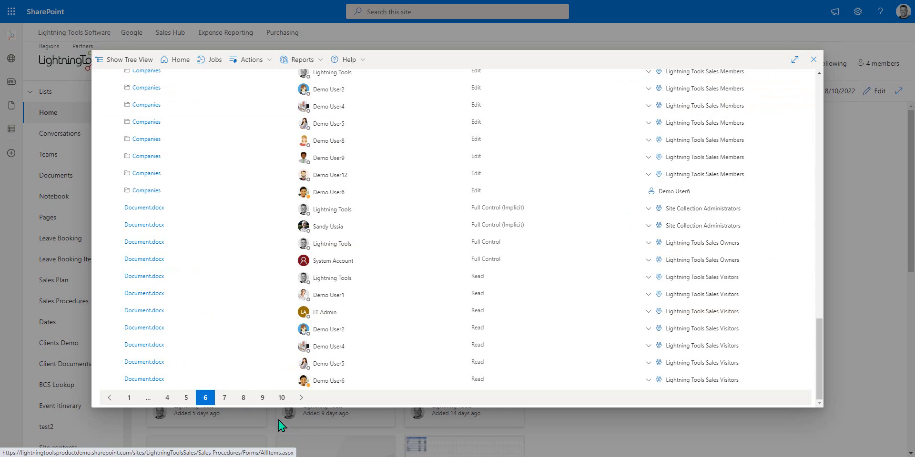
{"action": "left_click", "coordinate": [262, 398]}
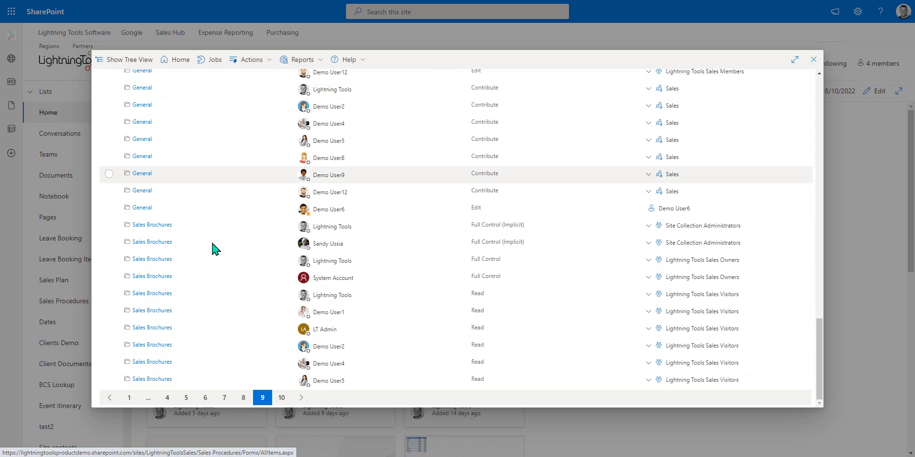
{"action": "scroll", "coordinate": [205, 320], "scroll_direction": "up", "scroll_amount": 15}
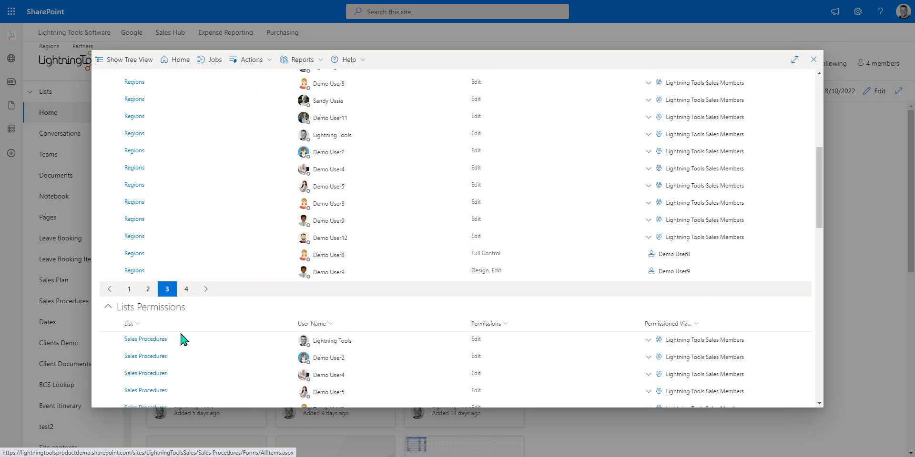
{"action": "left_click", "coordinate": [248, 60]}
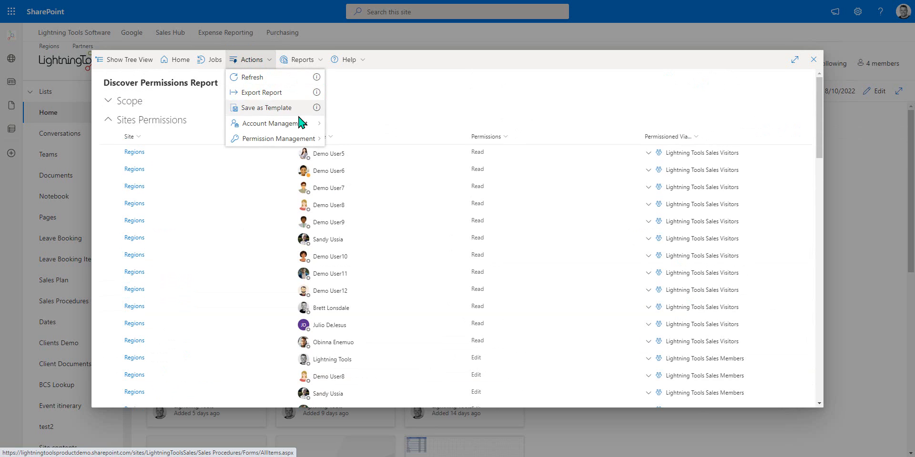
Step: Save the report as a template named 'Sales Hub Permission Report'
{"action": "left_click", "coordinate": [266, 108]}
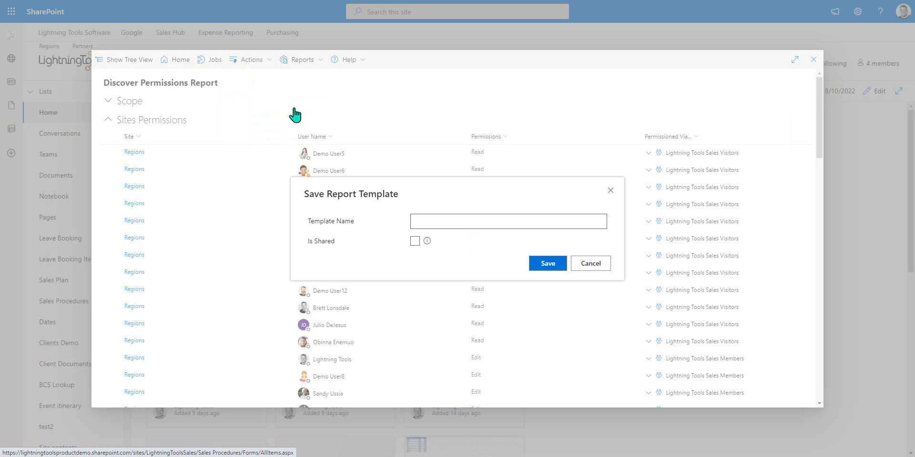
{"action": "left_click", "coordinate": [477, 220]}
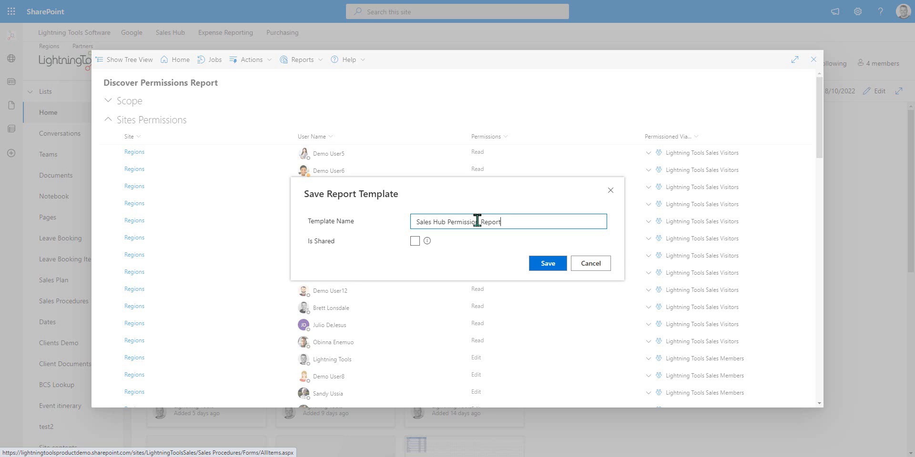
{"action": "left_click", "coordinate": [550, 266]}
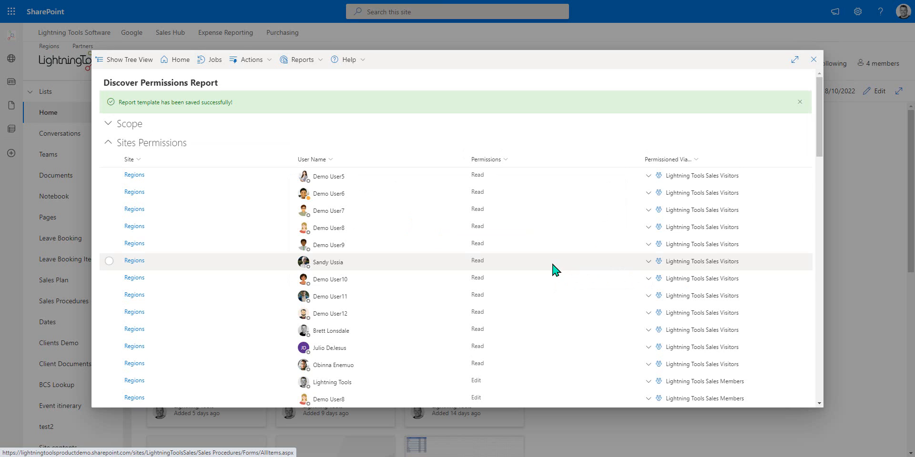
{"action": "left_click", "coordinate": [289, 61]}
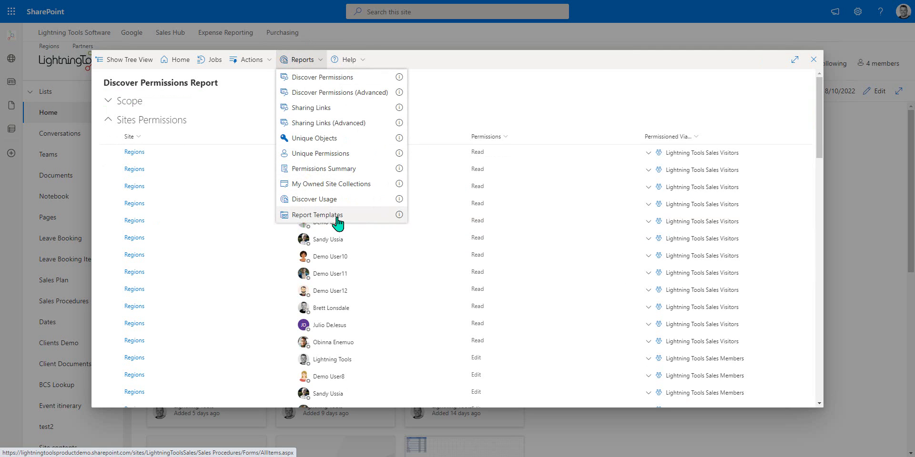
Step: Regenerate the report from template 62, Sales Hub Permission Report, then close Report Templates
{"action": "left_click", "coordinate": [317, 215]}
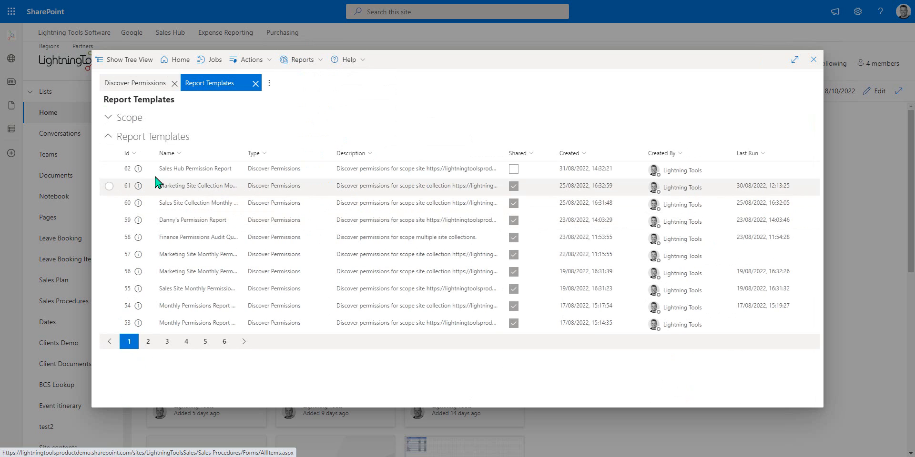
{"action": "left_click", "coordinate": [109, 170]}
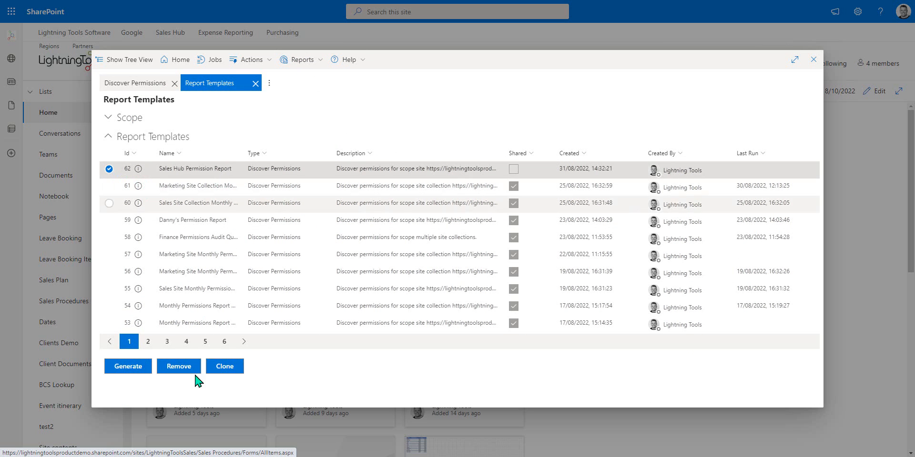
{"action": "left_click", "coordinate": [129, 366]}
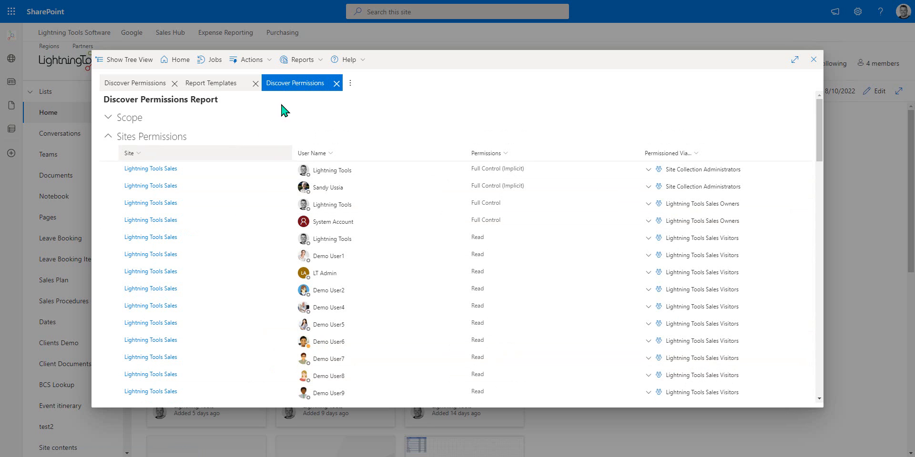
{"action": "left_click", "coordinate": [255, 83]}
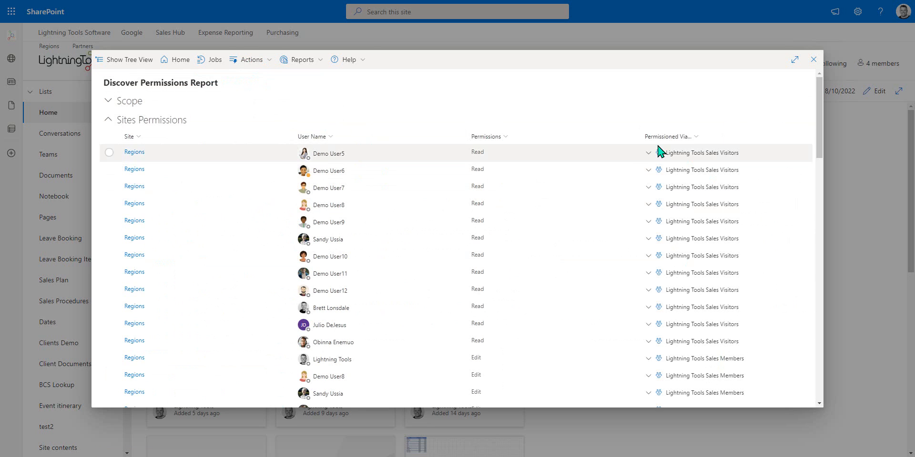
Step: Close the DeliverPoint window to return to the Lightning Tools Sales home page
{"action": "left_click", "coordinate": [814, 60]}
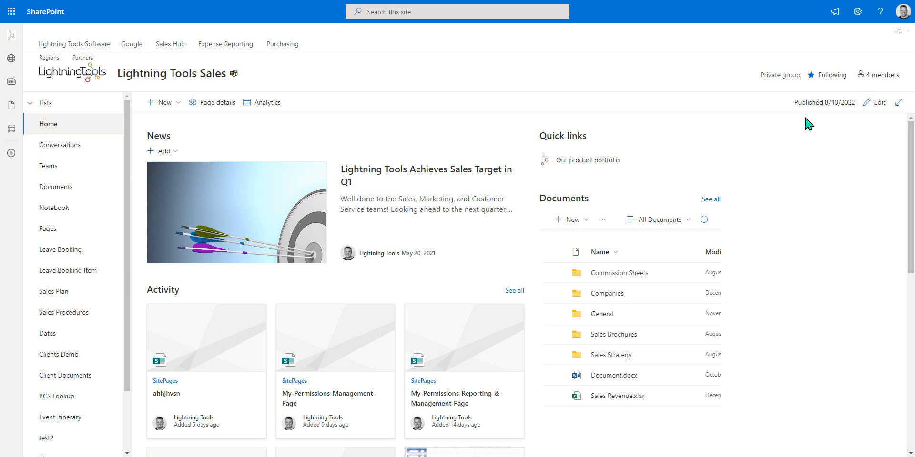